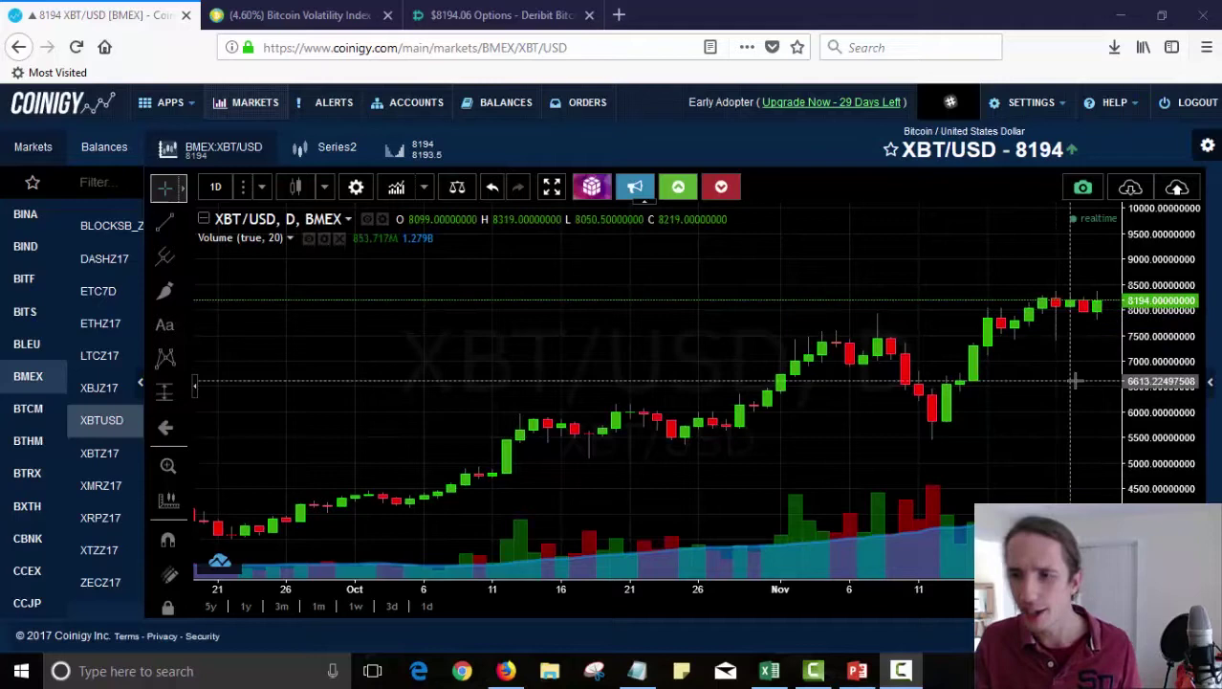
Play the PowerPoint slide show of the annotated Bitcoin chart from the first slide.
left_click(857, 670)
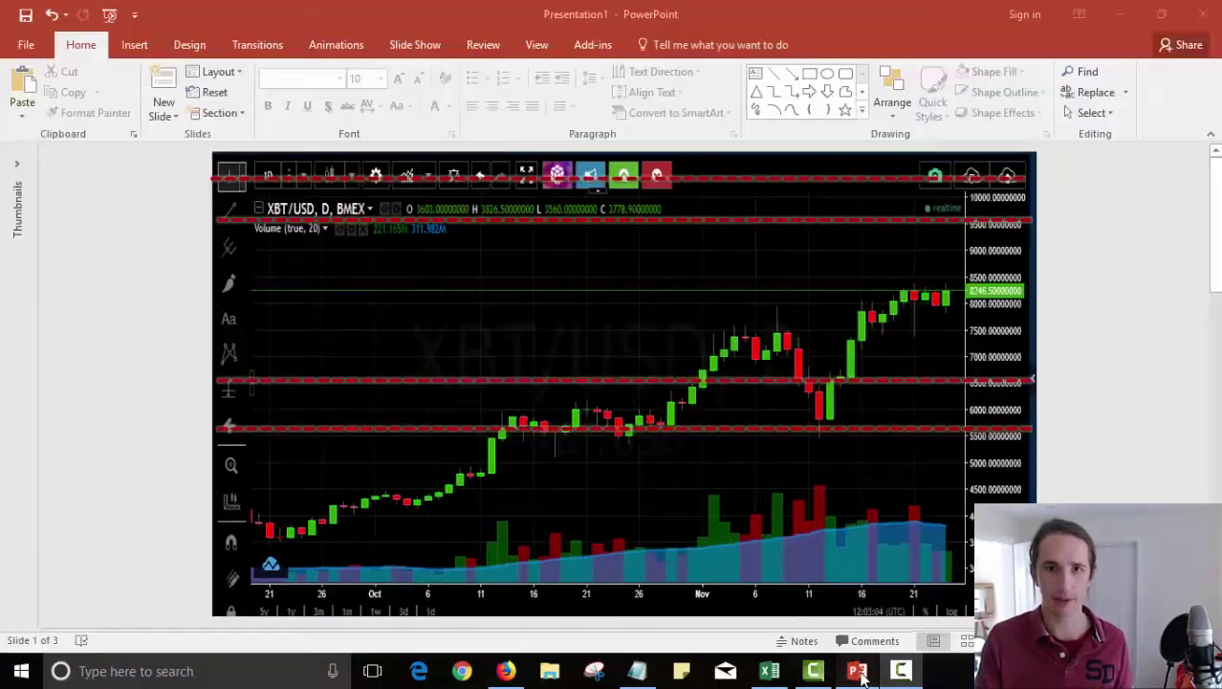
left_click(108, 14)
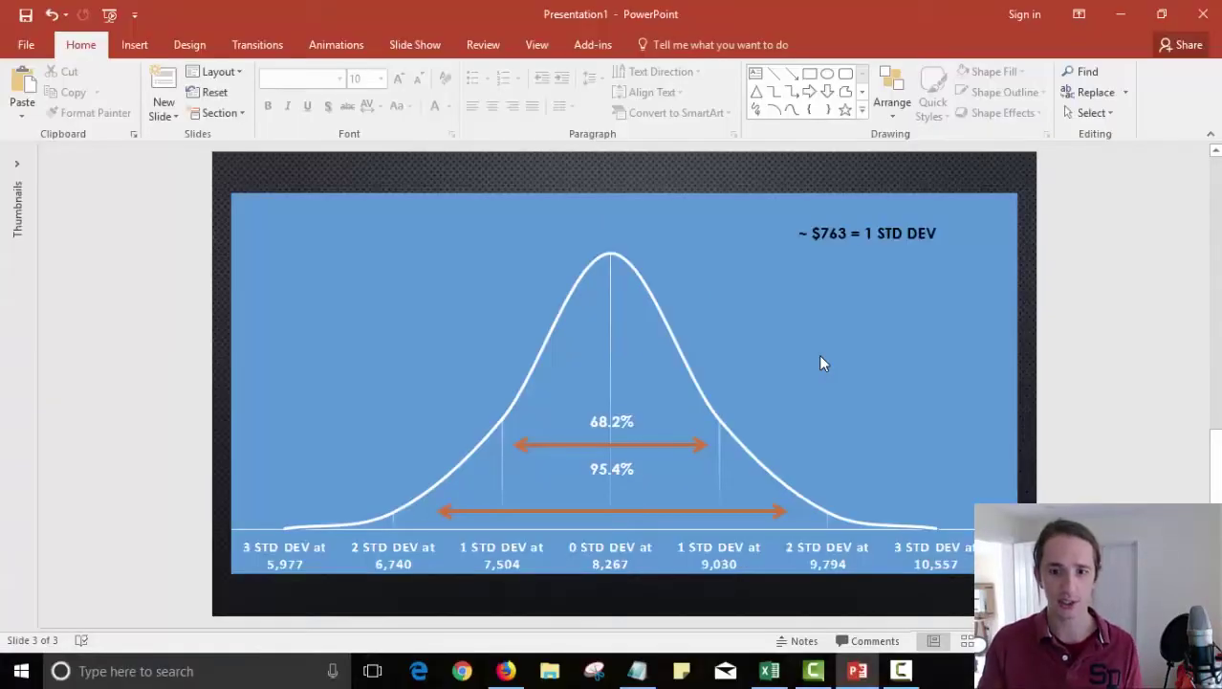
In the options playbook workbook, clear all existing positions and open the Set Positions form.
left_click(769, 671)
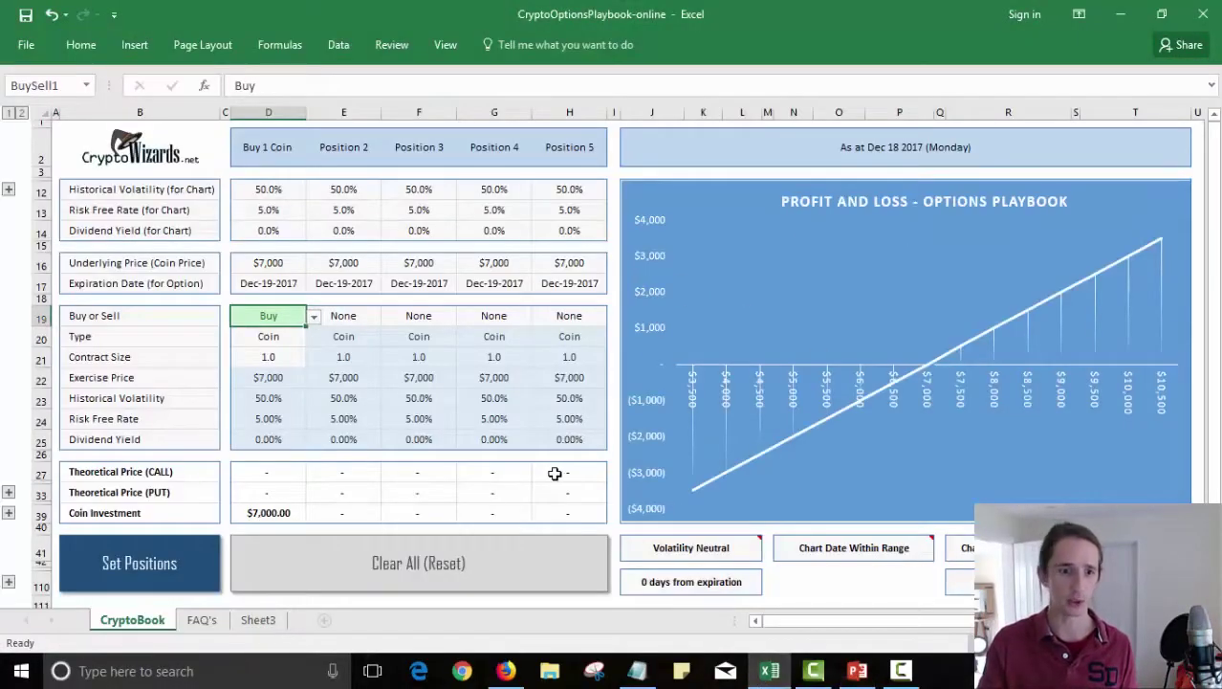
left_click(418, 562)
left_click(191, 564)
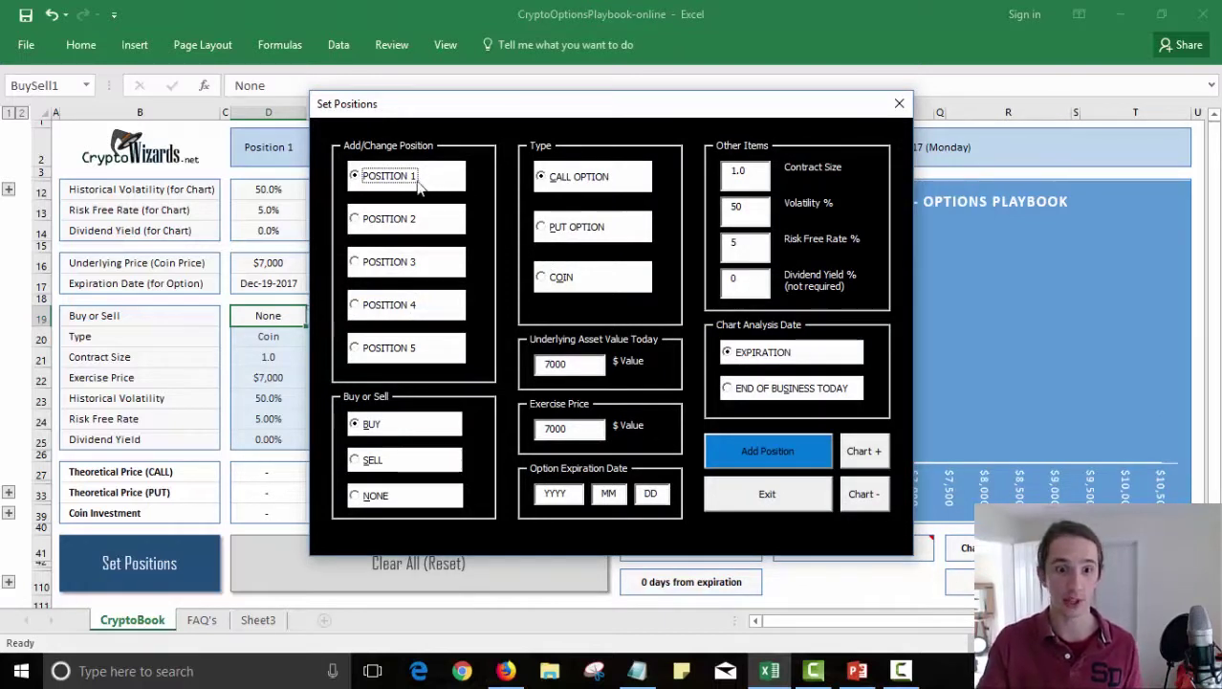
Enter position 1 as a put: underlying 8000, strike 6000, expiry 2017-12-29, and select volatility.
left_click(547, 228)
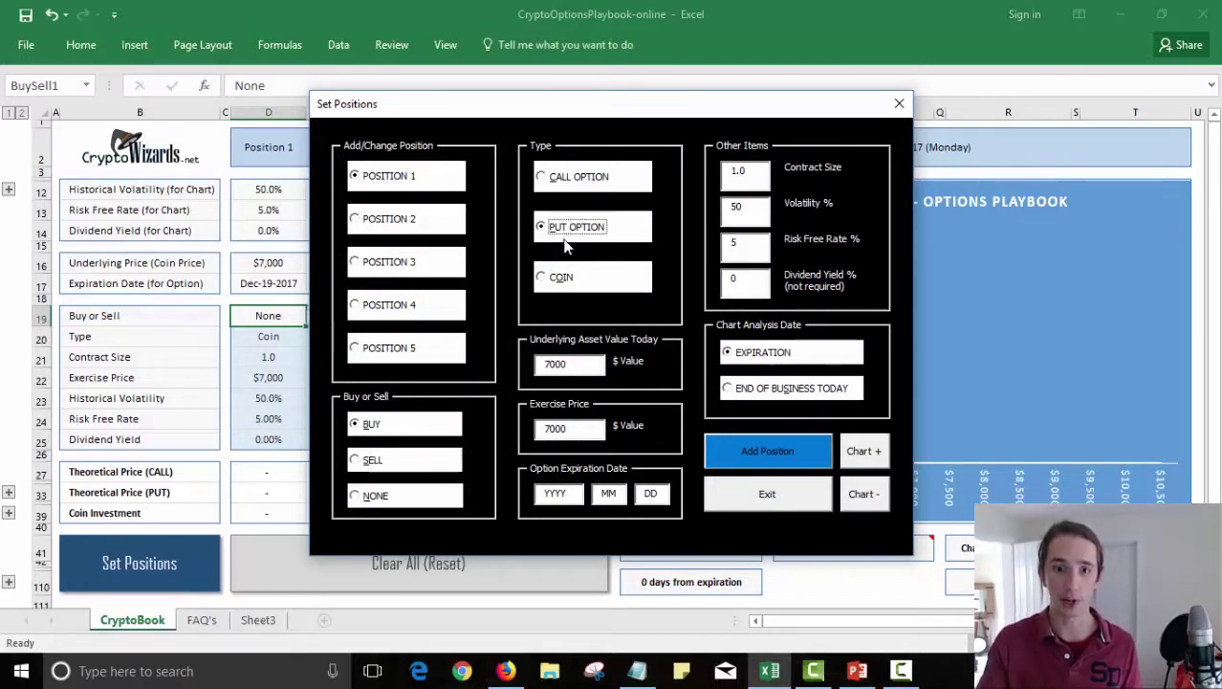
key("Tab")
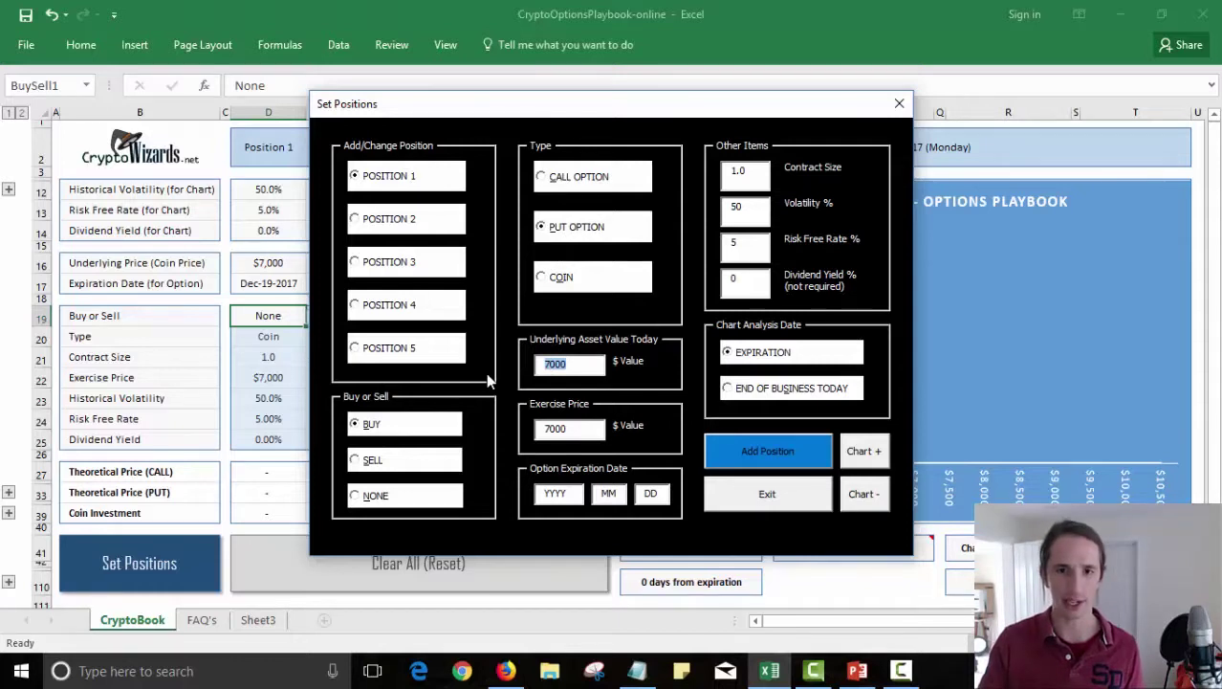
type("8000")
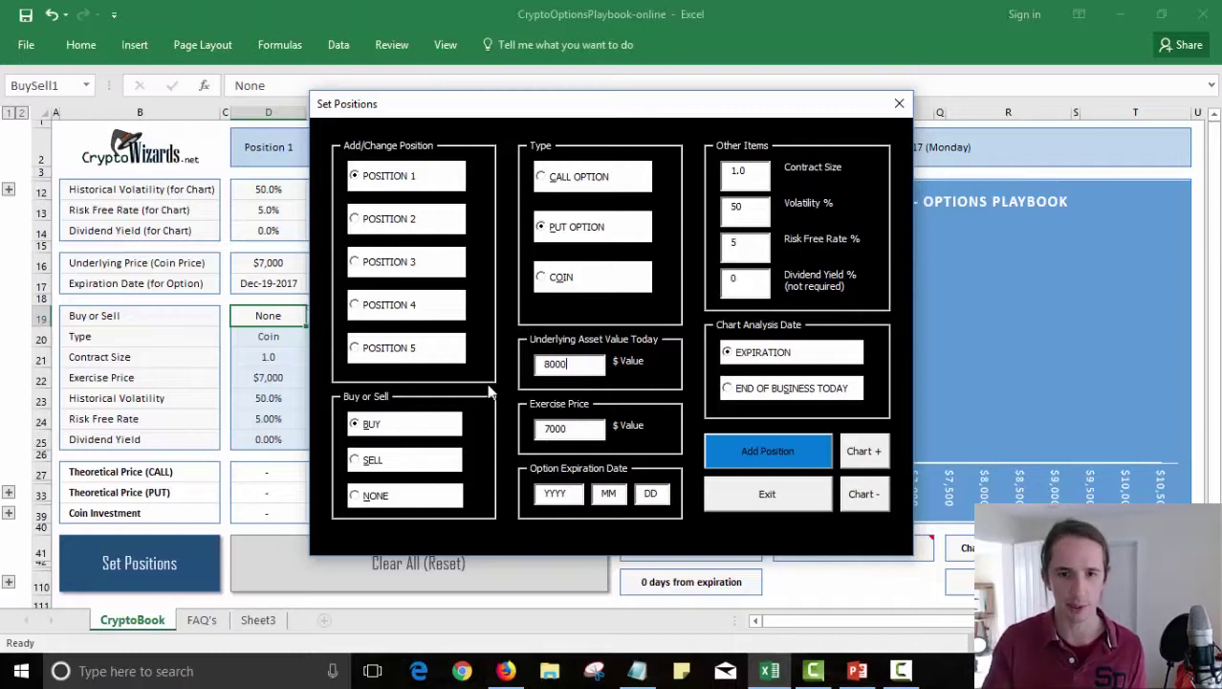
left_click_drag(595, 429, 544, 430)
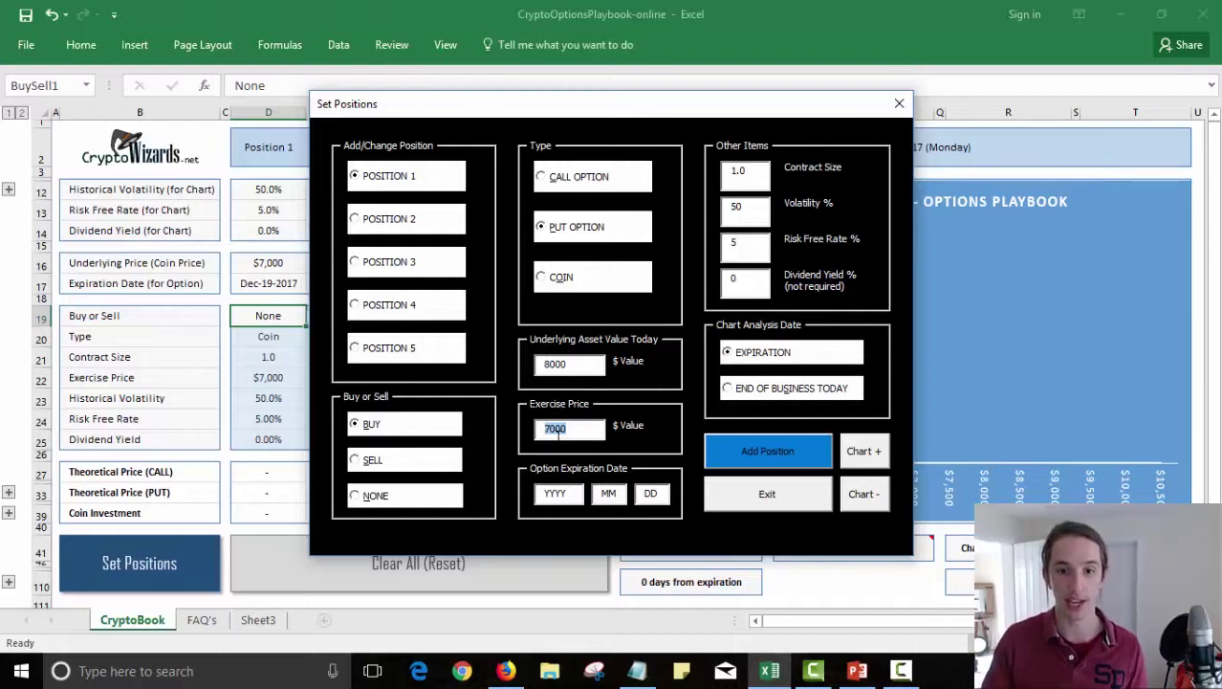
type("6000")
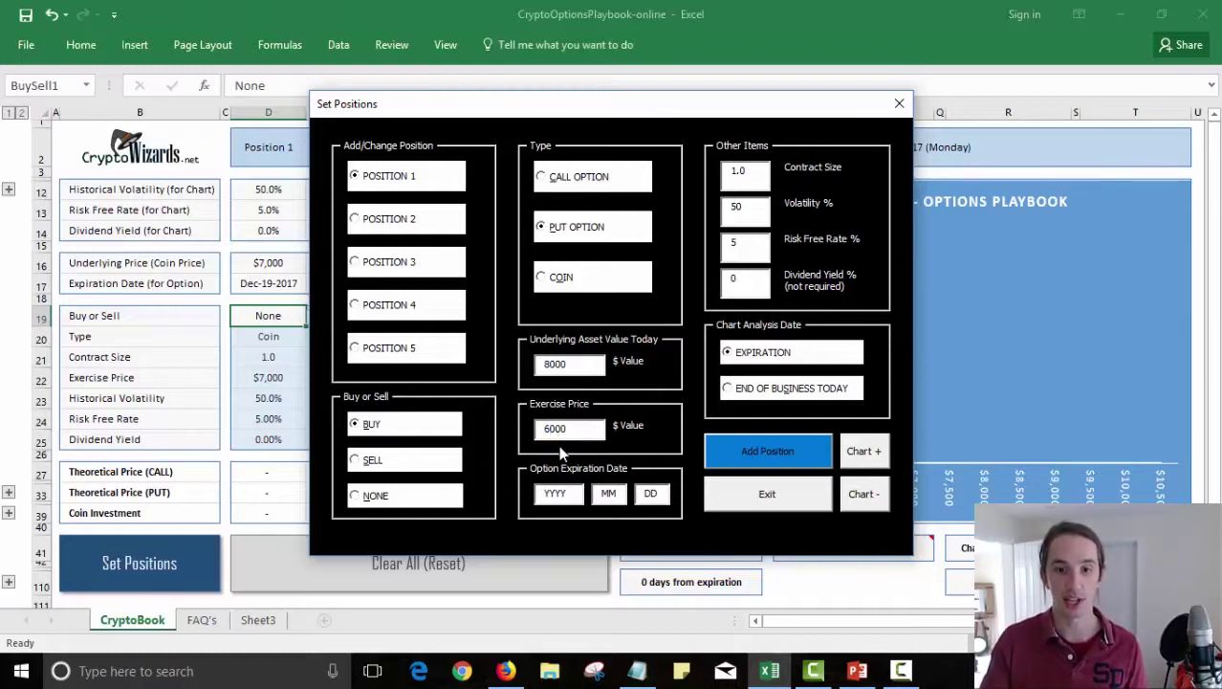
left_click_drag(576, 493, 539, 493)
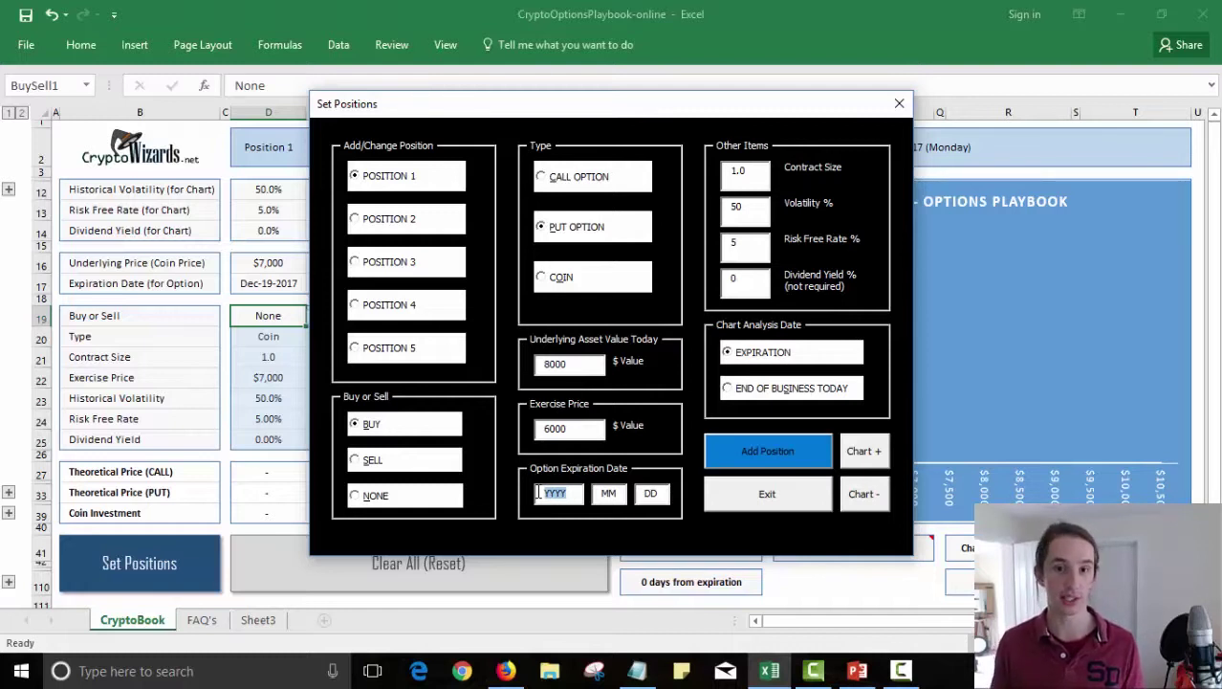
type("20")
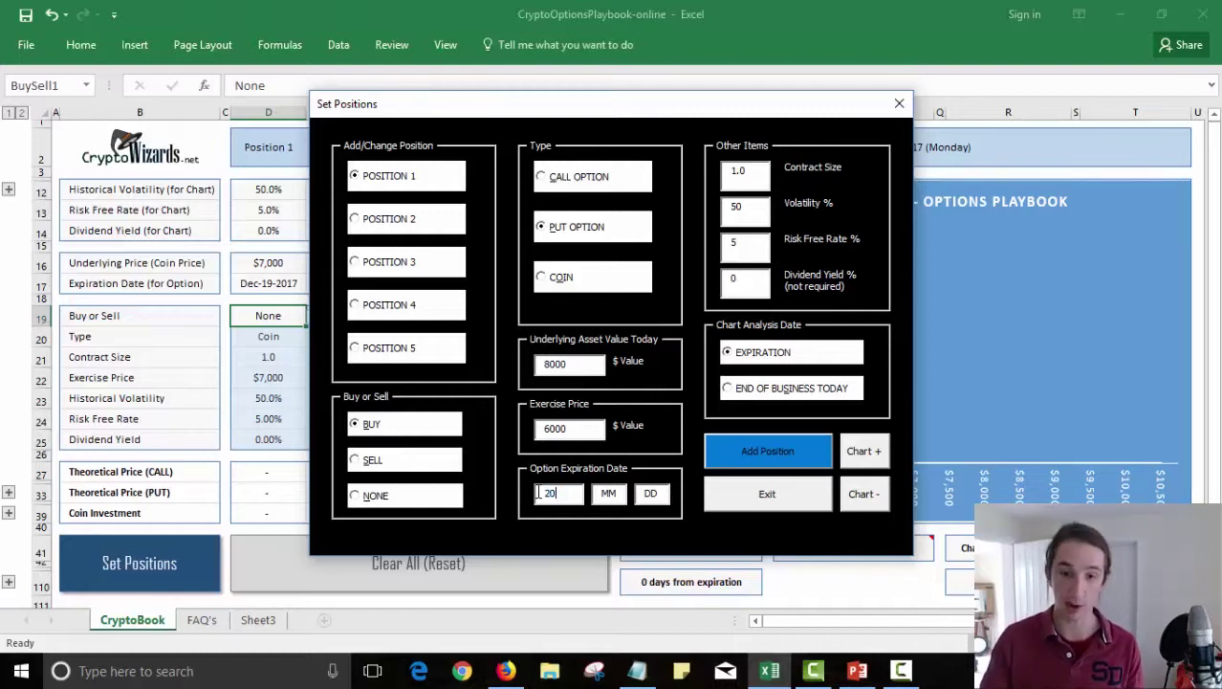
type("1712")
type("29")
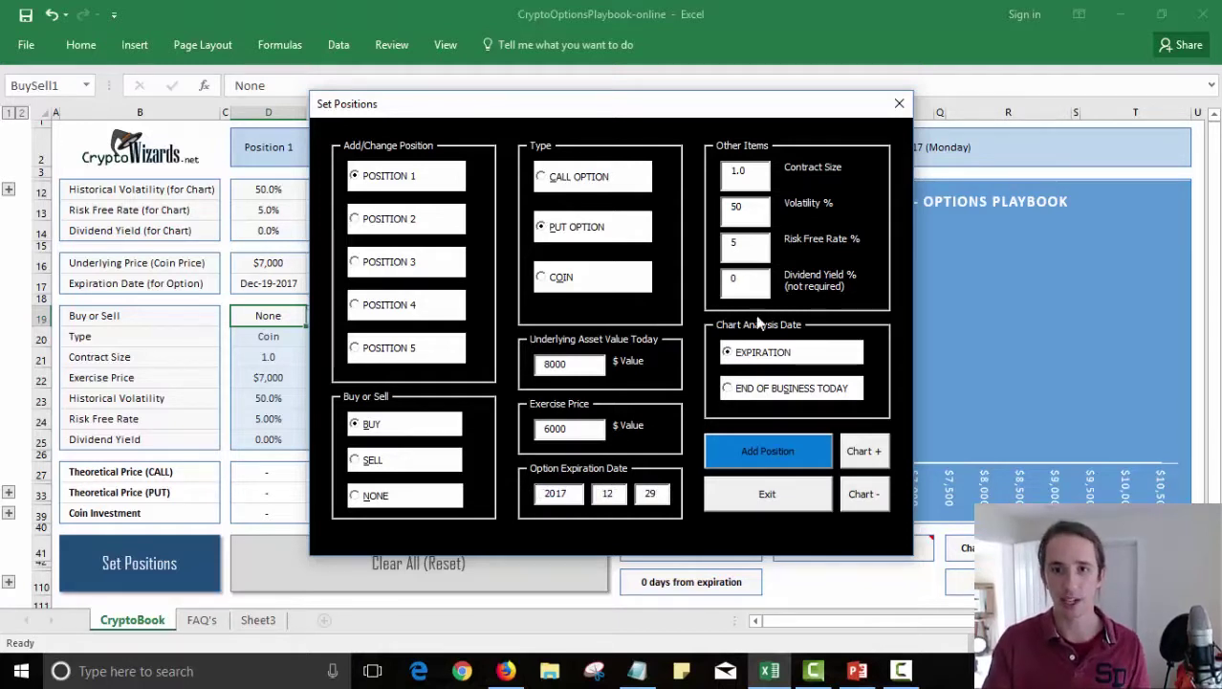
double_click(745, 206)
Enter volatility 99, then view Deribit's 29 Dec 17 Bitcoin options chain in Firefox.
type("99")
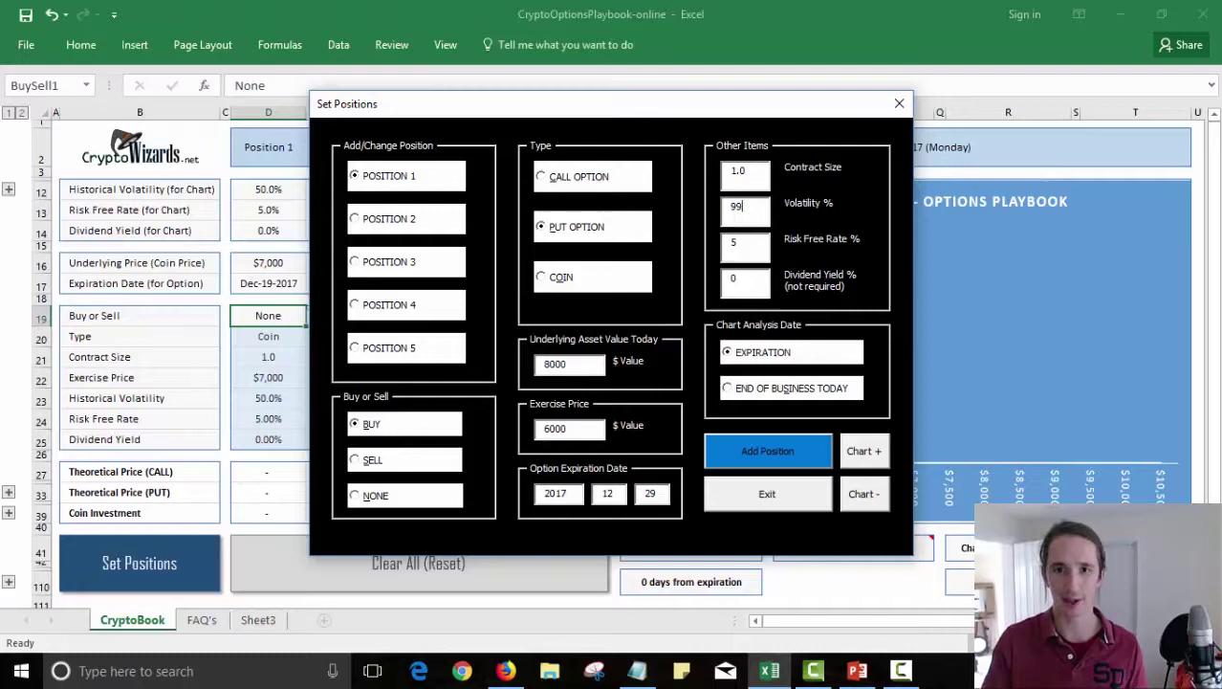
left_click(510, 672)
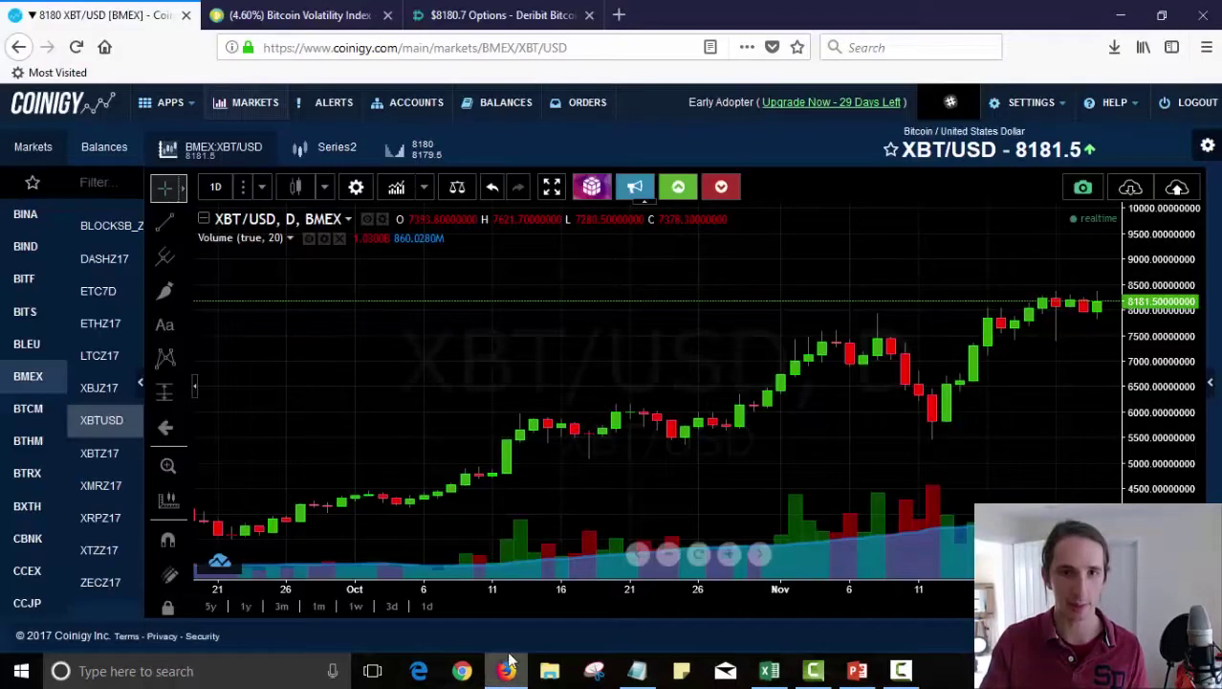
left_click(466, 15)
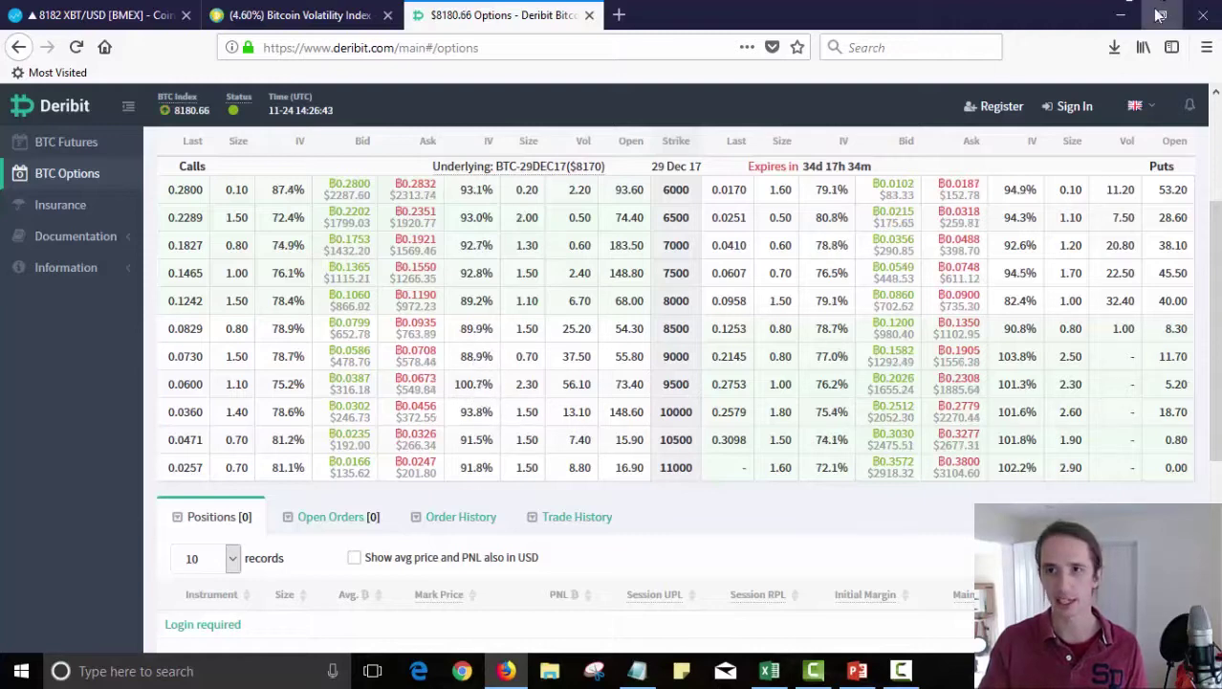
Change the volatility to 95 and add the bought 6000 put as position 1.
left_click(1122, 13)
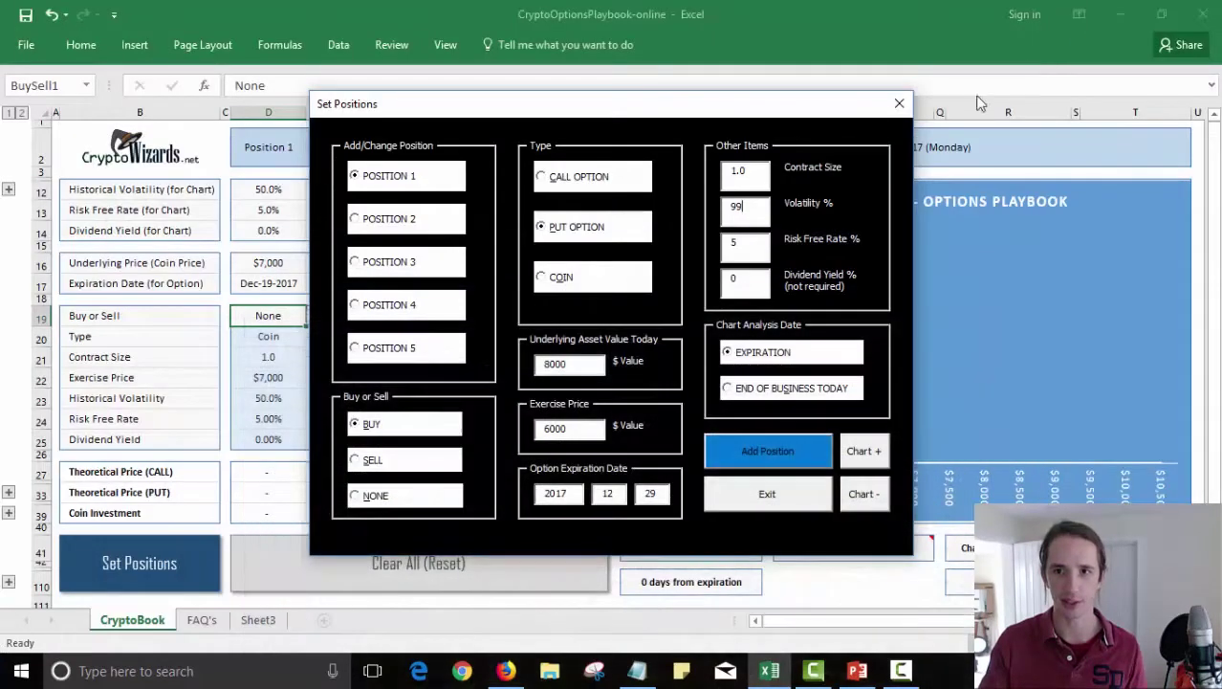
double_click(737, 205)
type("95")
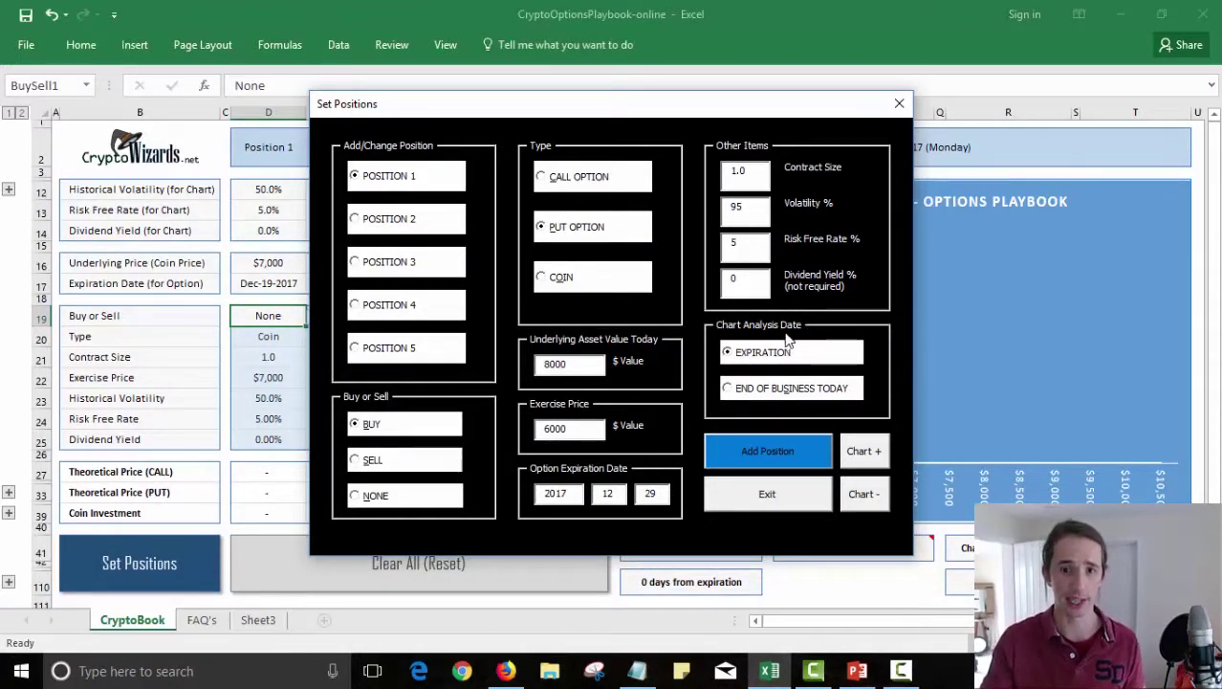
left_click(785, 453)
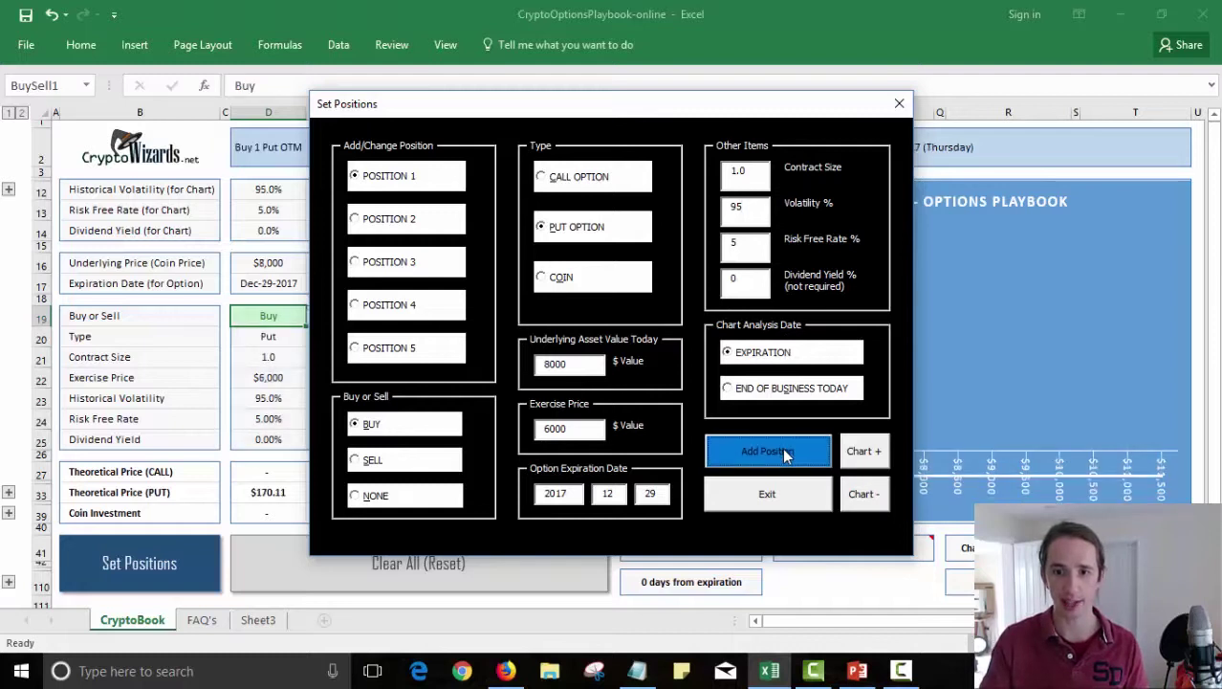
Set up position 2 as a sold put with a 7000 exercise price.
left_click_drag(748, 103, 830, 112)
left_click(446, 226)
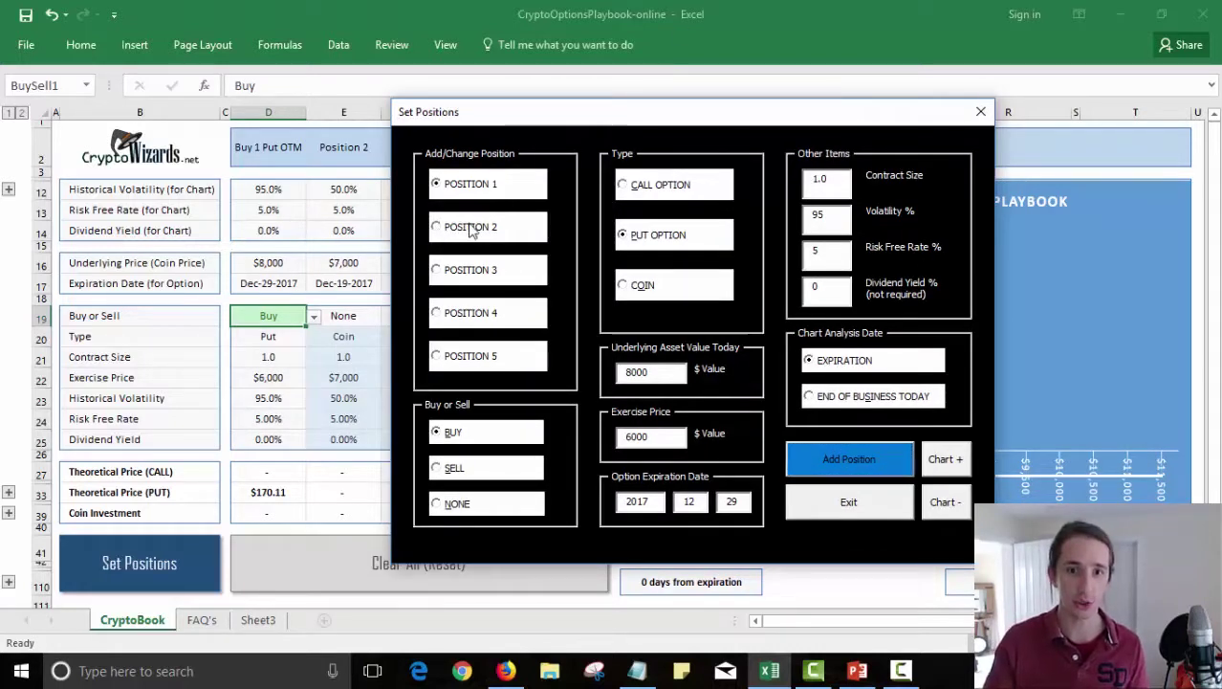
left_click(454, 468)
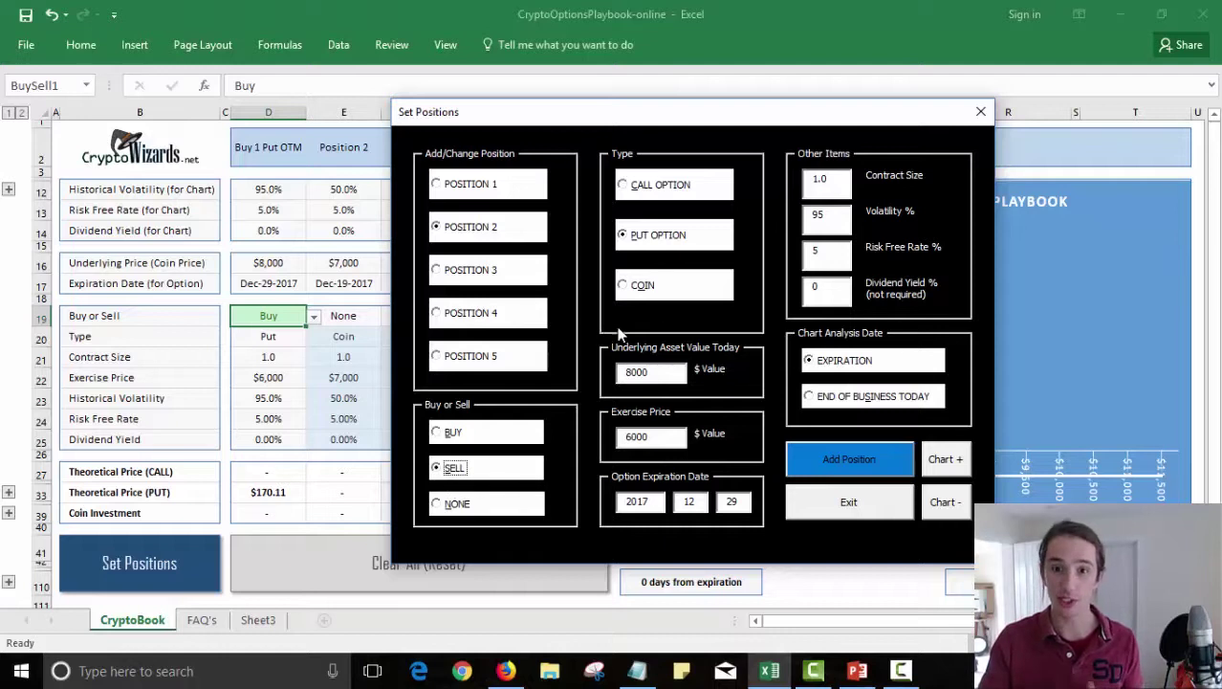
left_click_drag(656, 436, 620, 436)
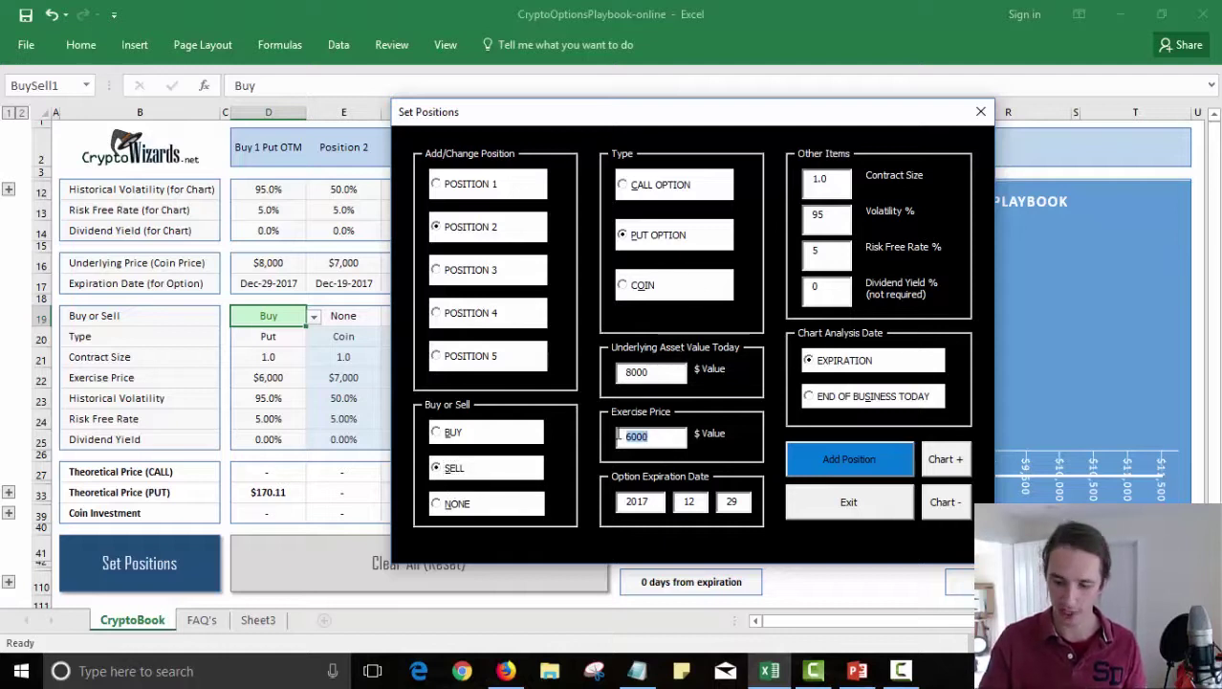
type("700")
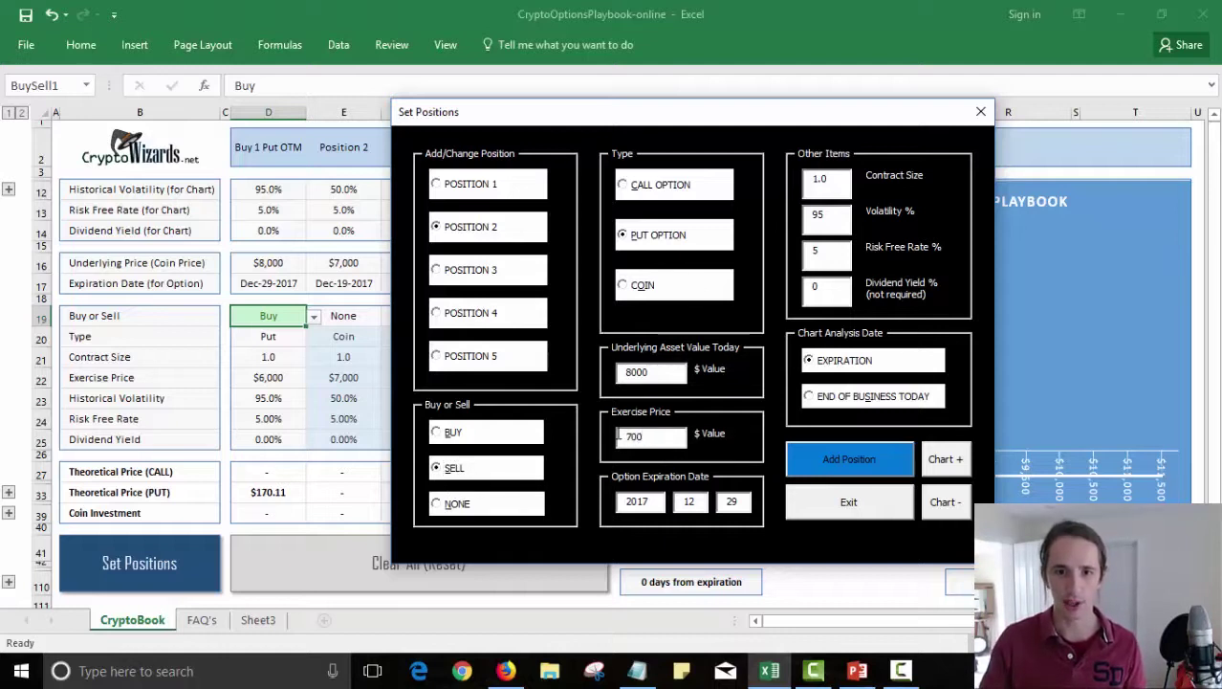
type("0")
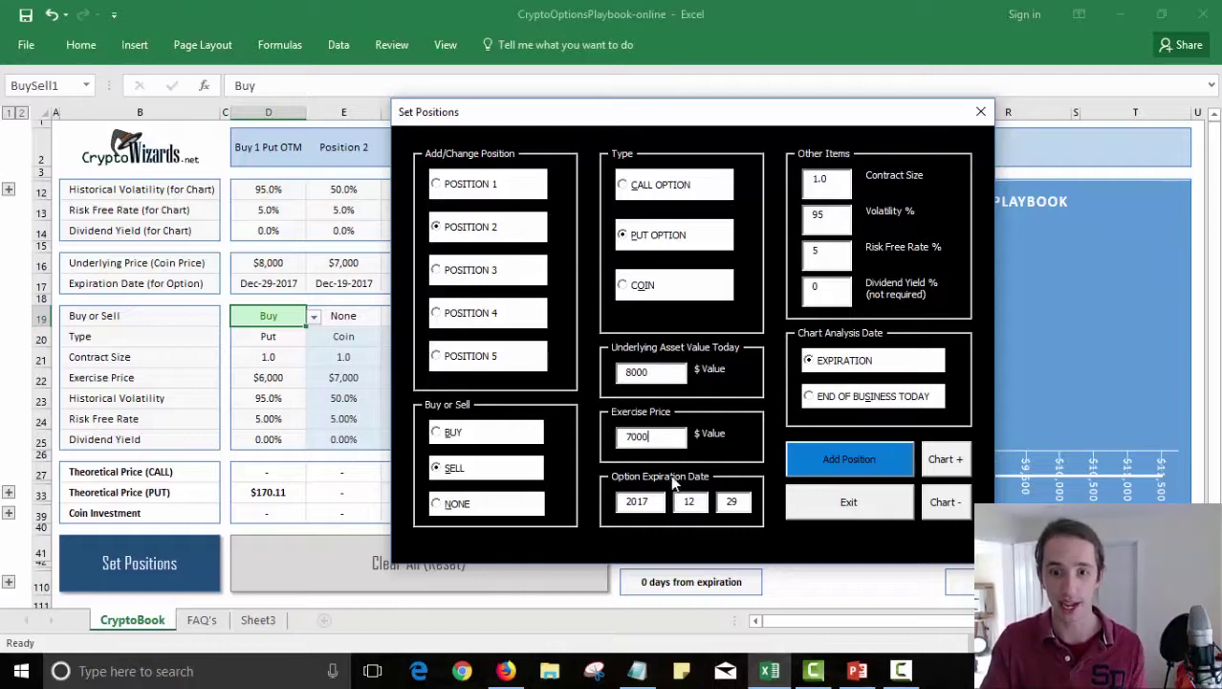
Add the sold 7000 put, then add position 3 as a sold call at 9000.
left_click(841, 461)
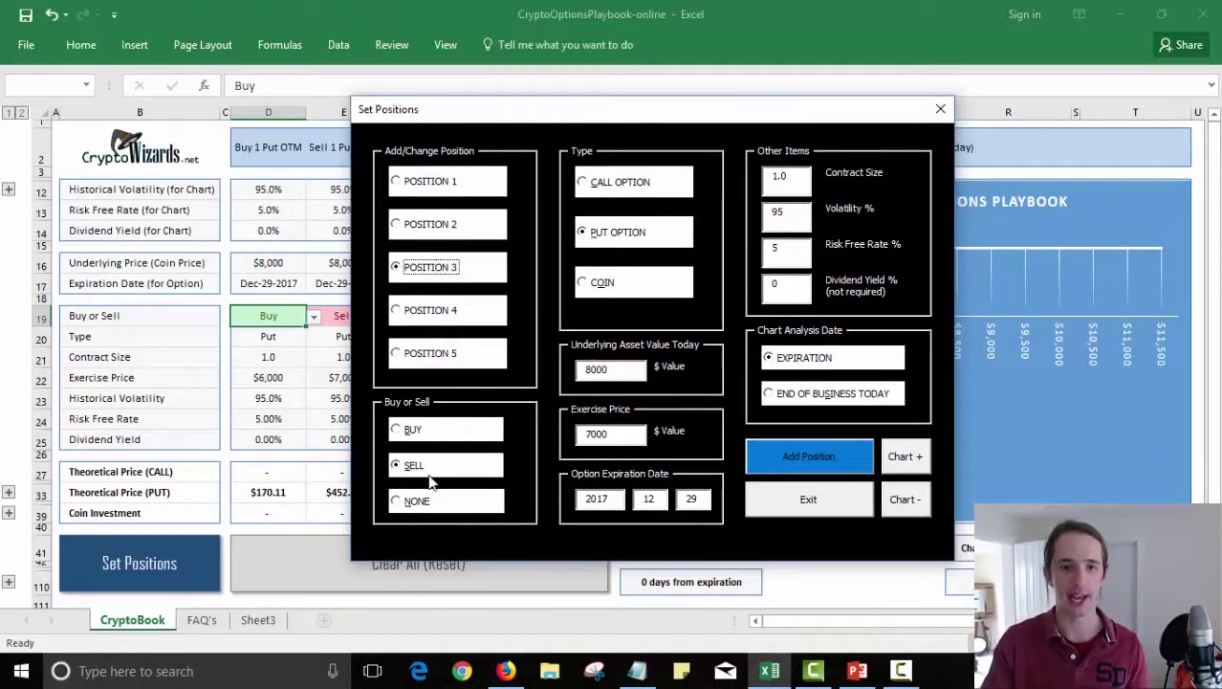
left_click(635, 182)
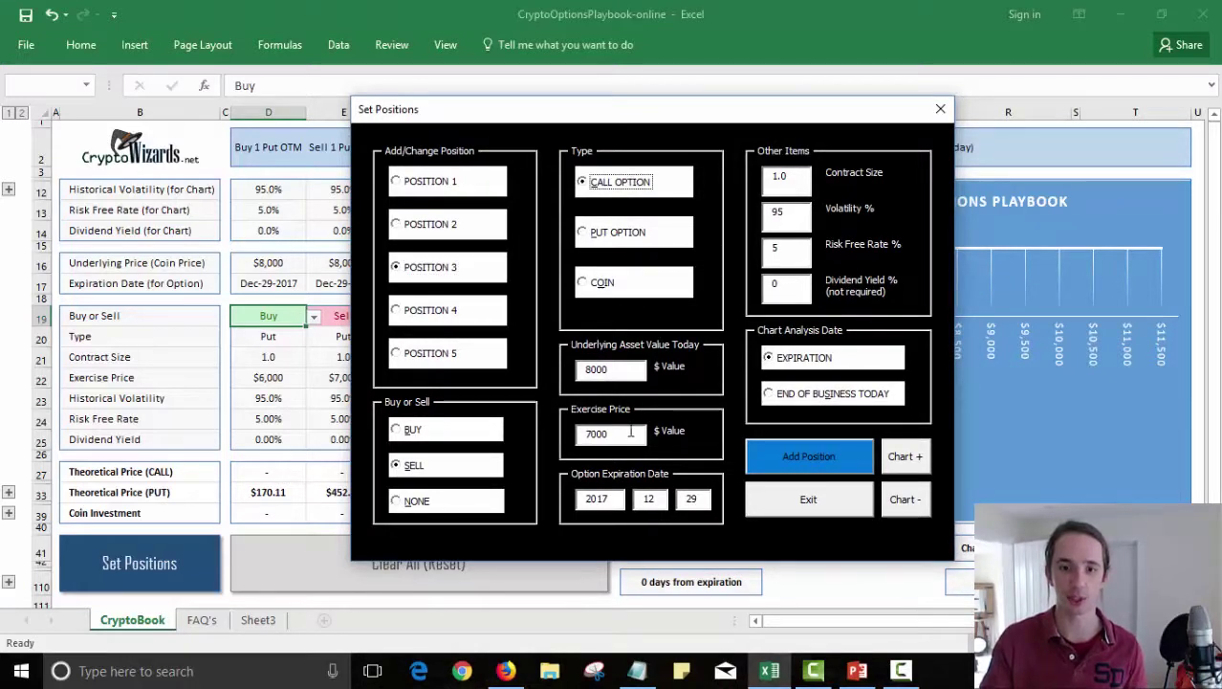
left_click(606, 433)
double_click(602, 435)
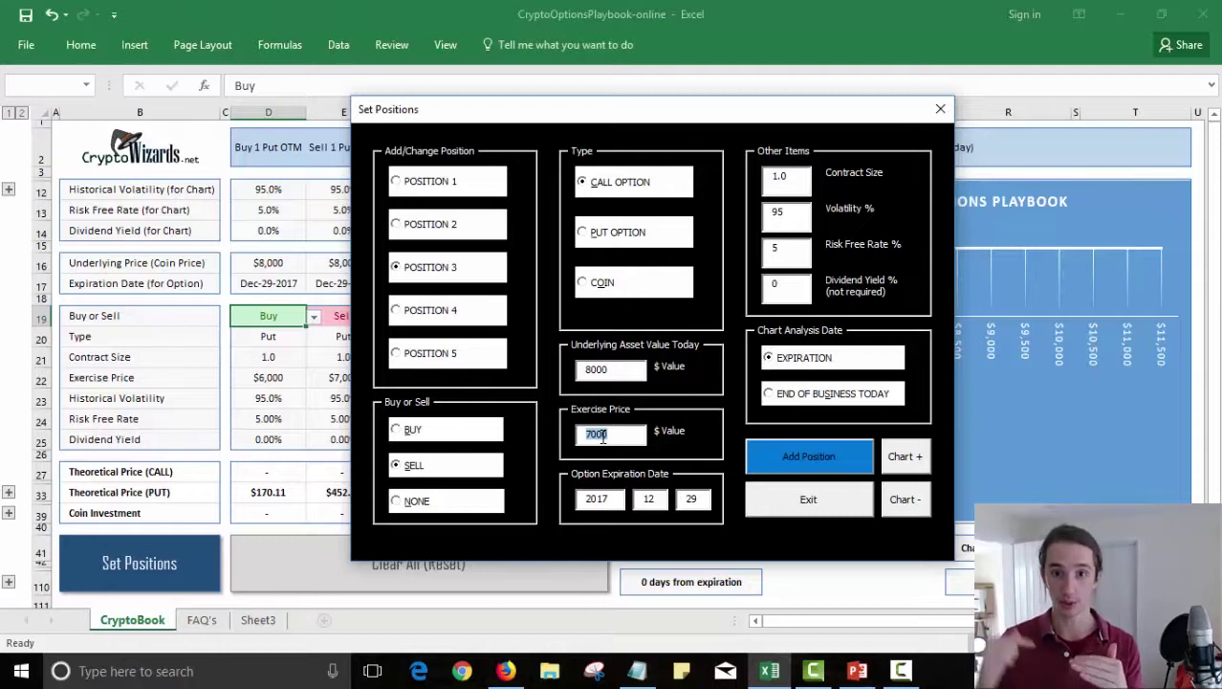
type("9000")
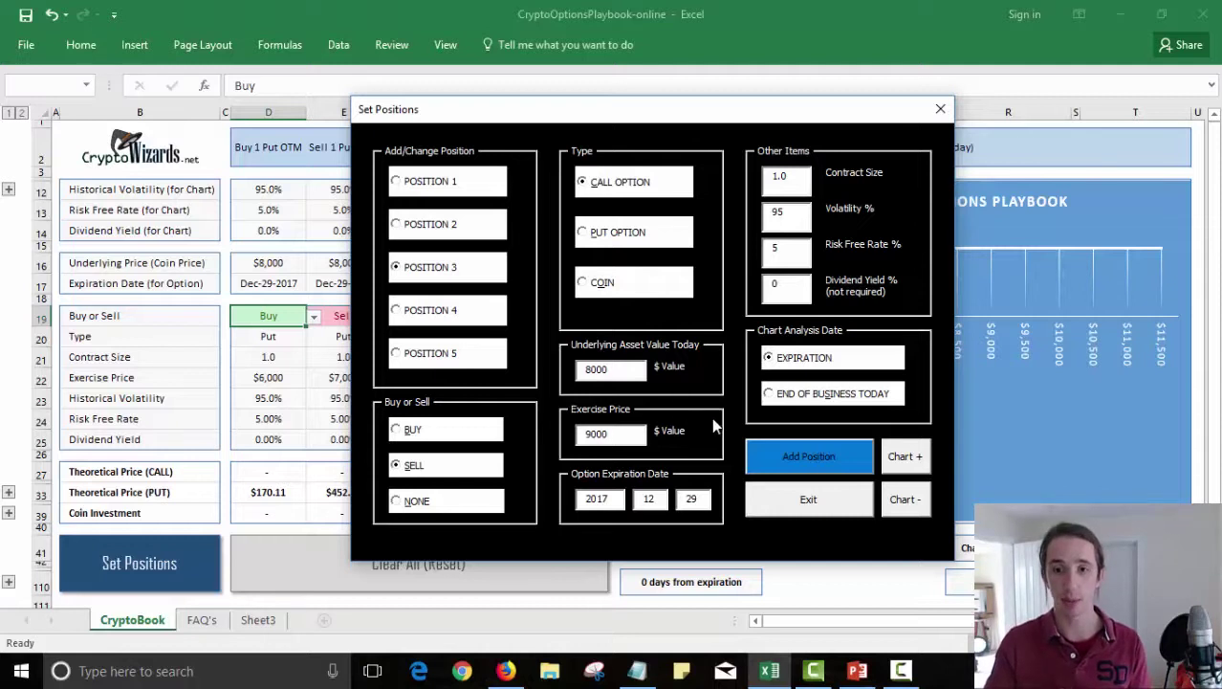
left_click(794, 456)
Add position 4 as a bought call with a 10000 strike.
left_click(442, 320)
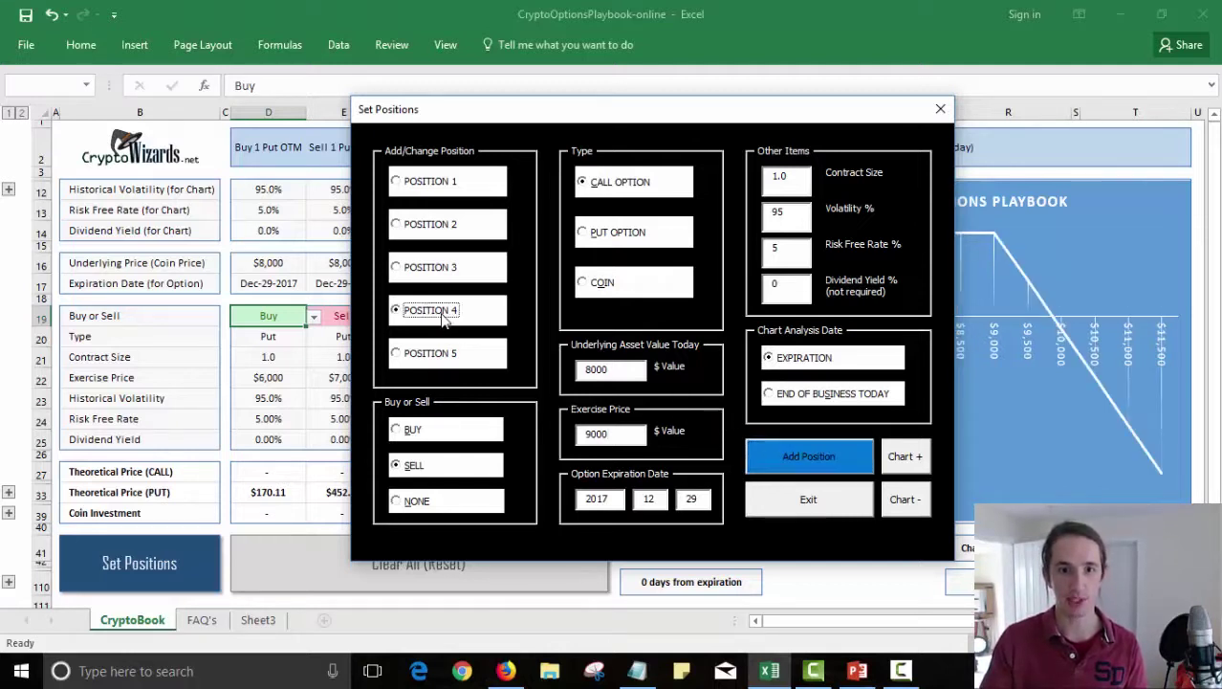
left_click(441, 435)
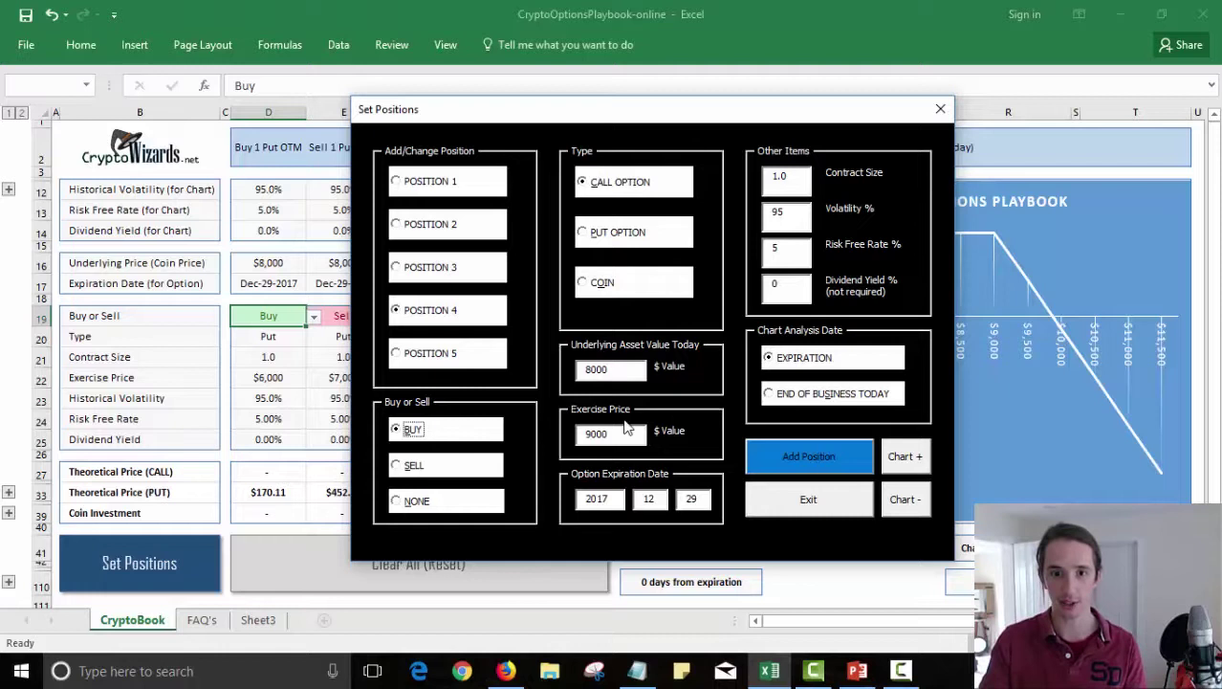
double_click(626, 433)
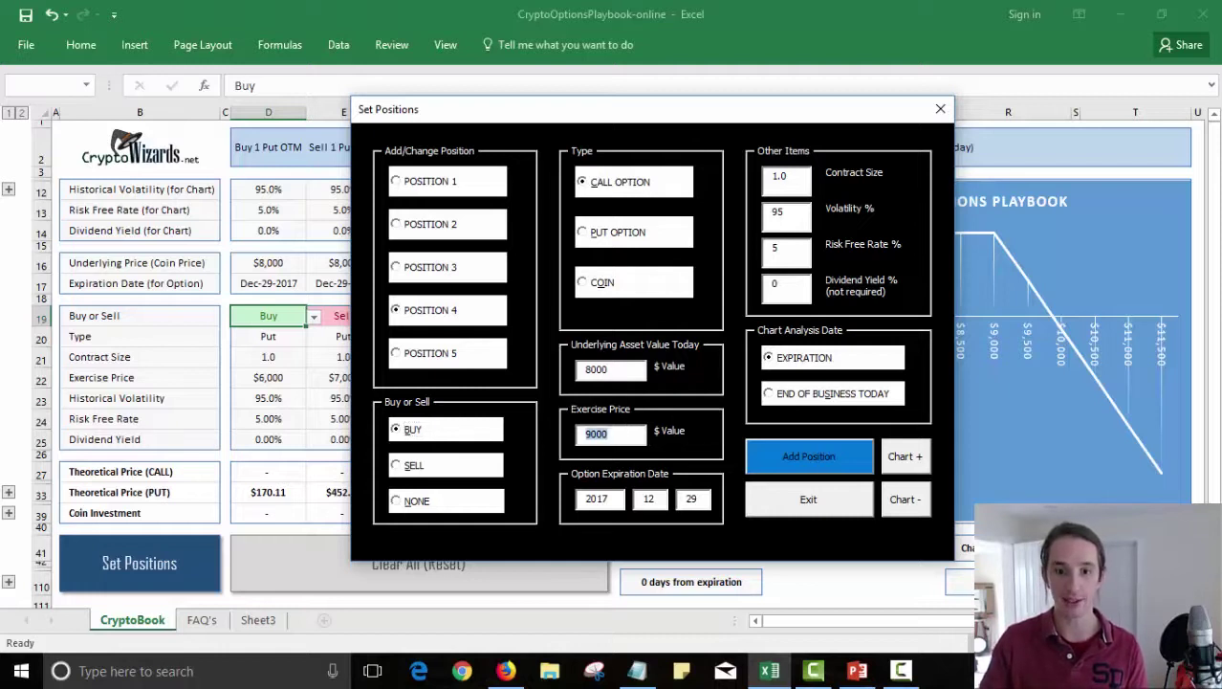
type("1000")
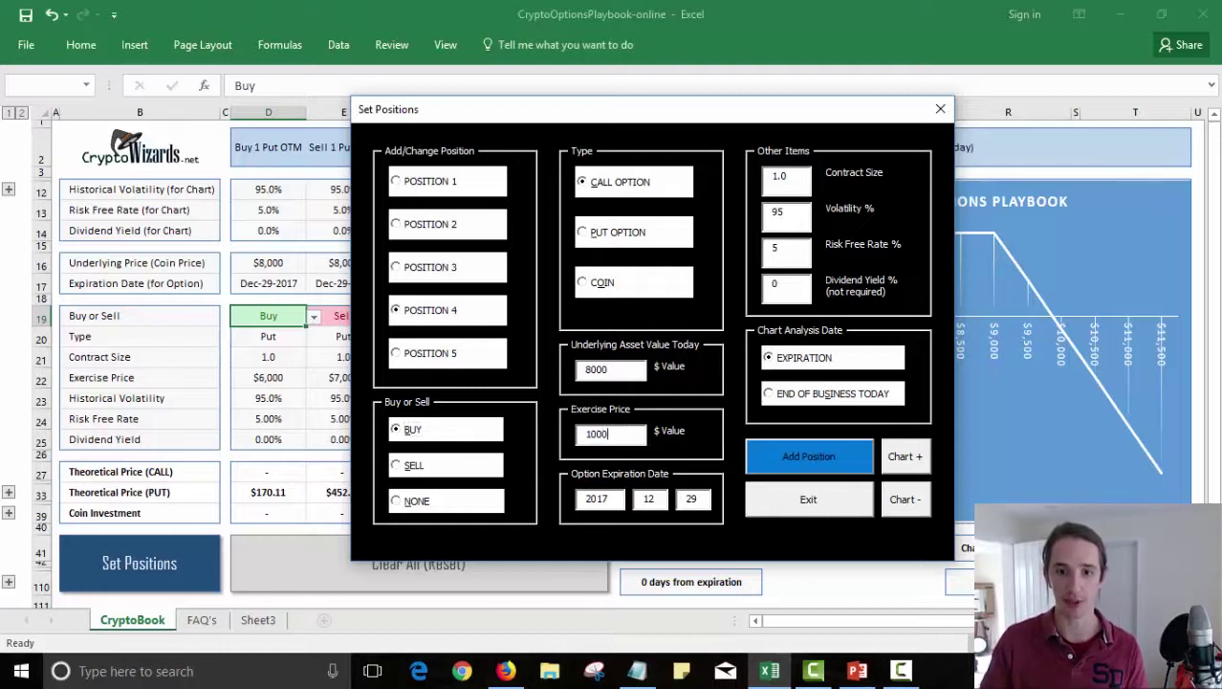
type("0")
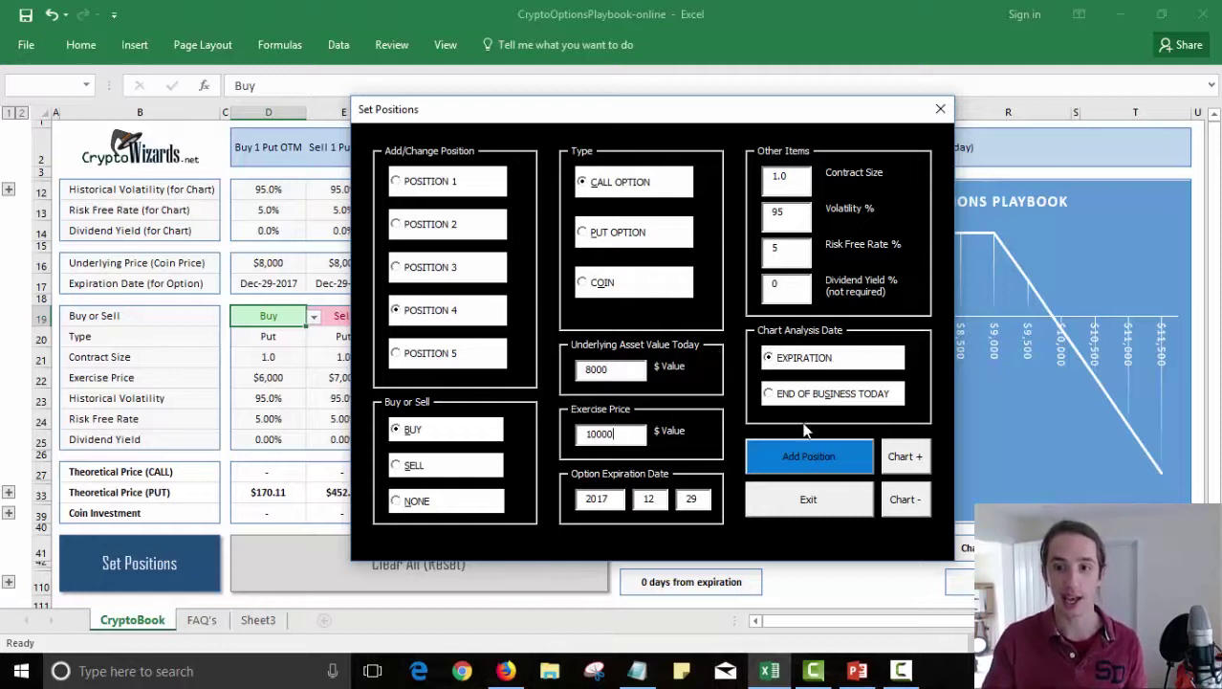
left_click(810, 457)
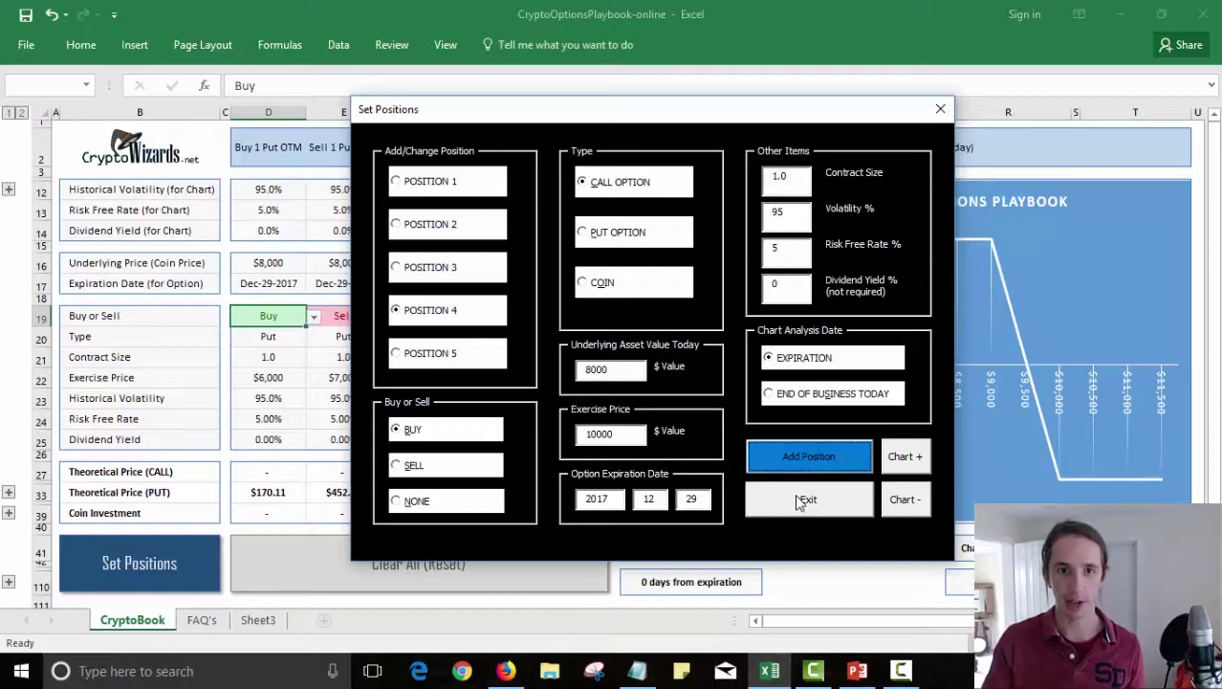
Exit the Set Positions form to review the four-leg table and payoff chart.
left_click(800, 501)
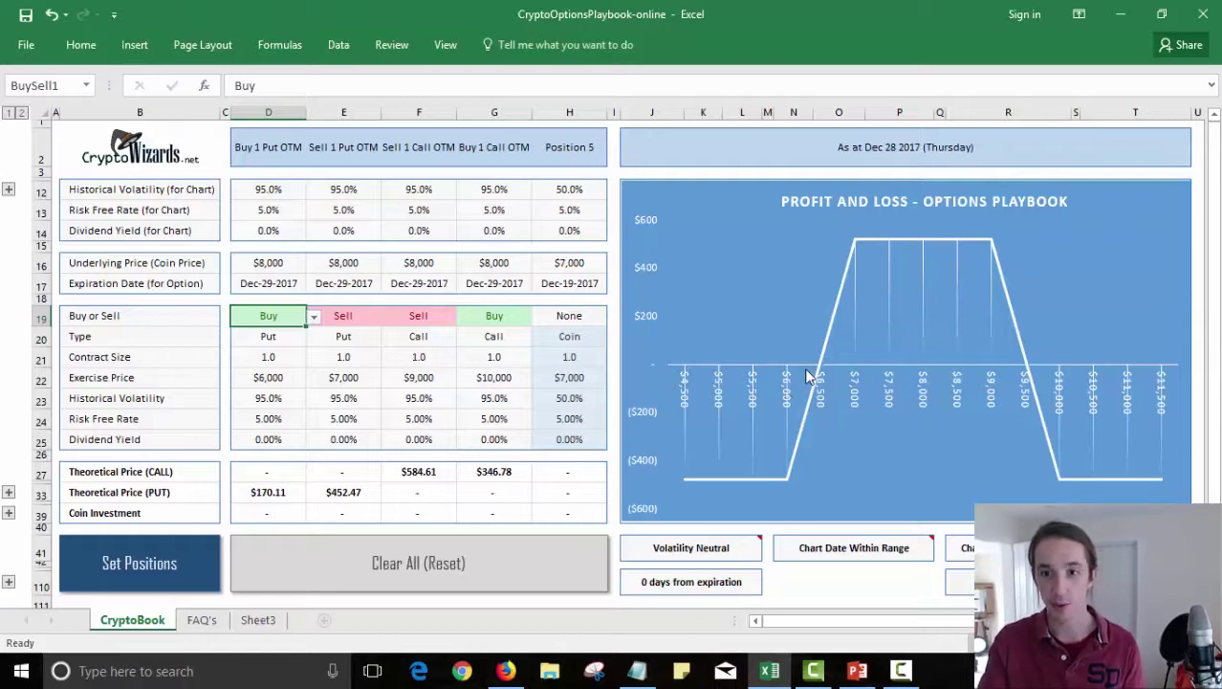
mouse_move(802, 446)
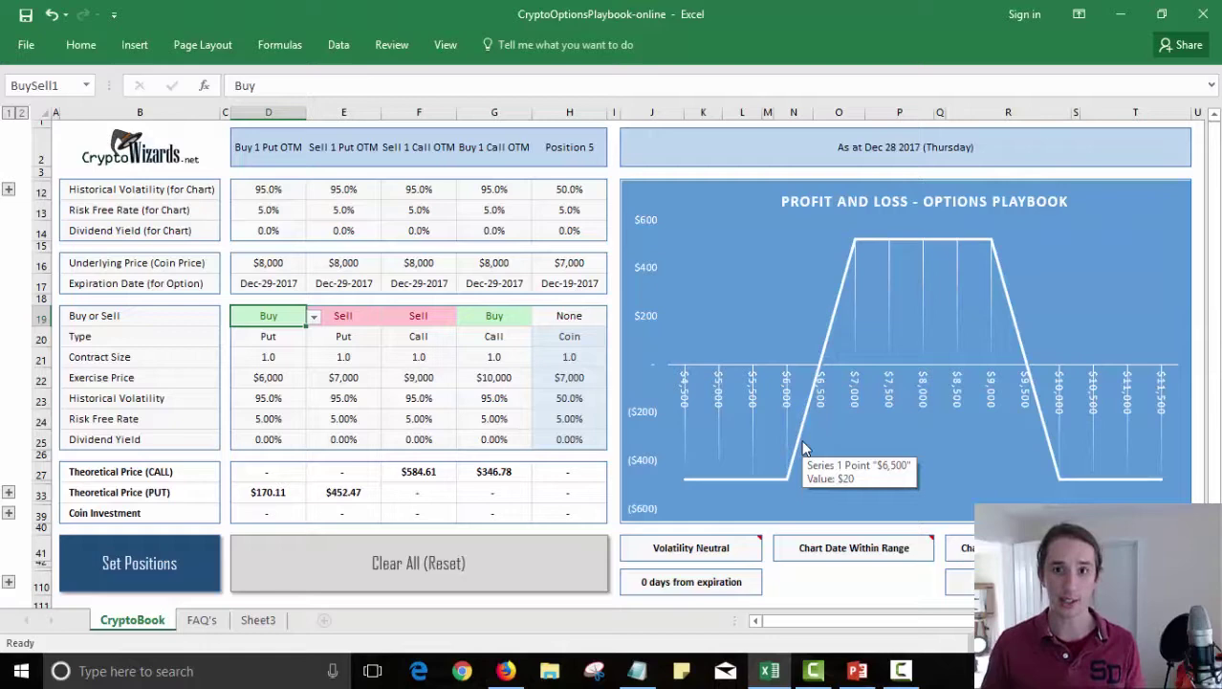
Show the Coinigy tab with BitMEX's daily XBT/USD candlestick chart in Firefox.
left_click(505, 670)
left_click(170, 11)
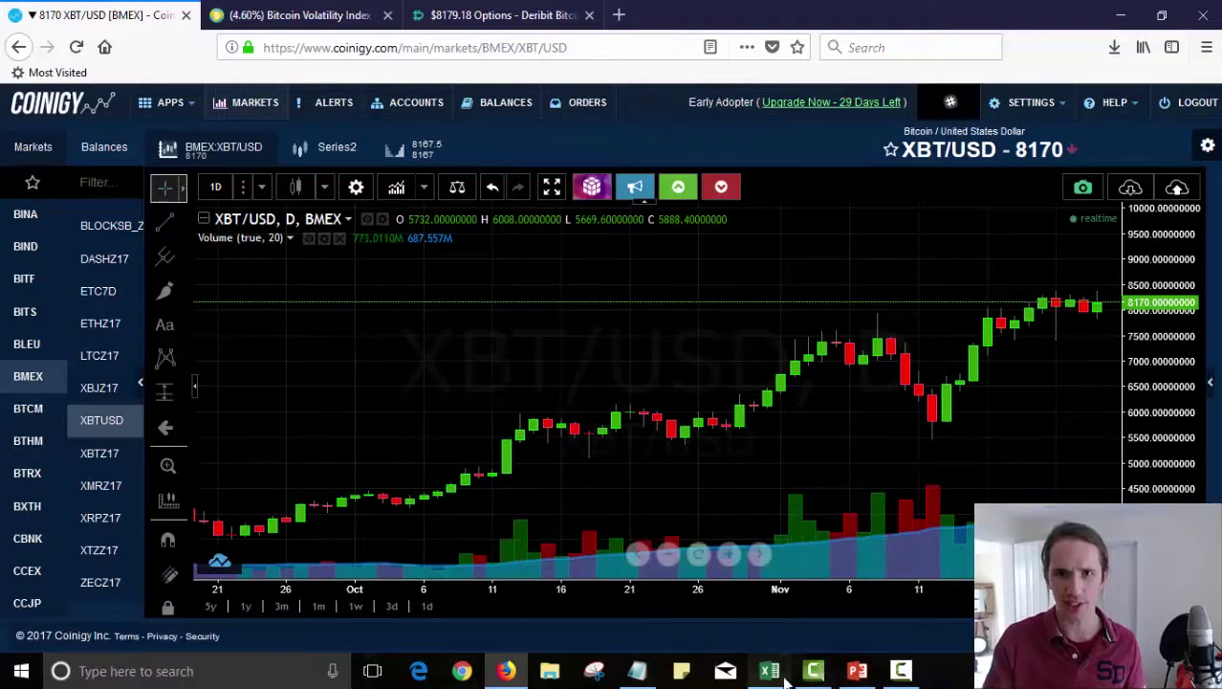
Back in Excel, inspect the first leg's put price formula, strike price and volatility.
left_click(772, 672)
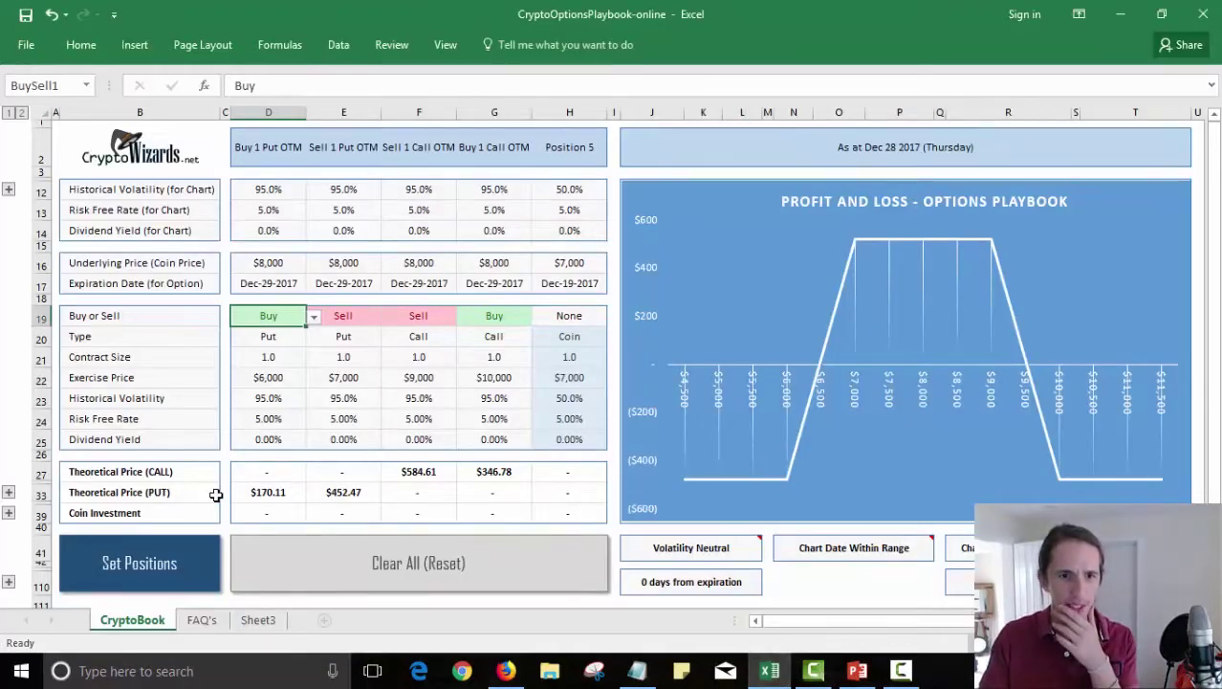
left_click(251, 492)
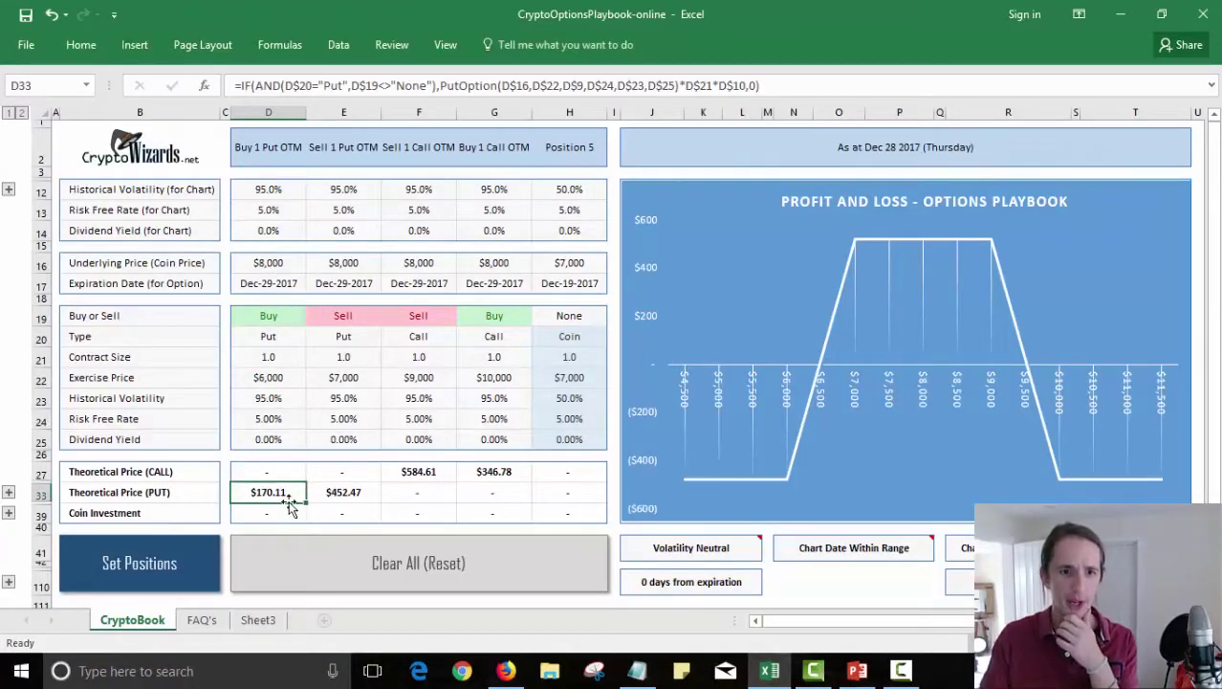
left_click(277, 378)
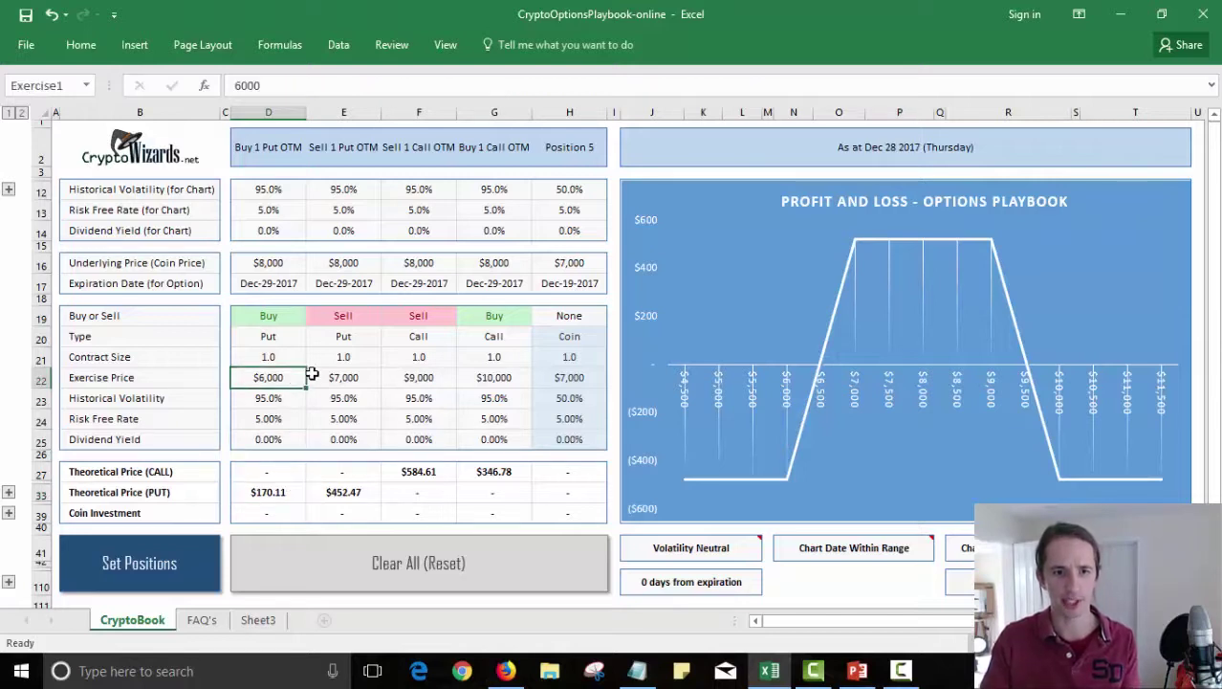
left_click(281, 495)
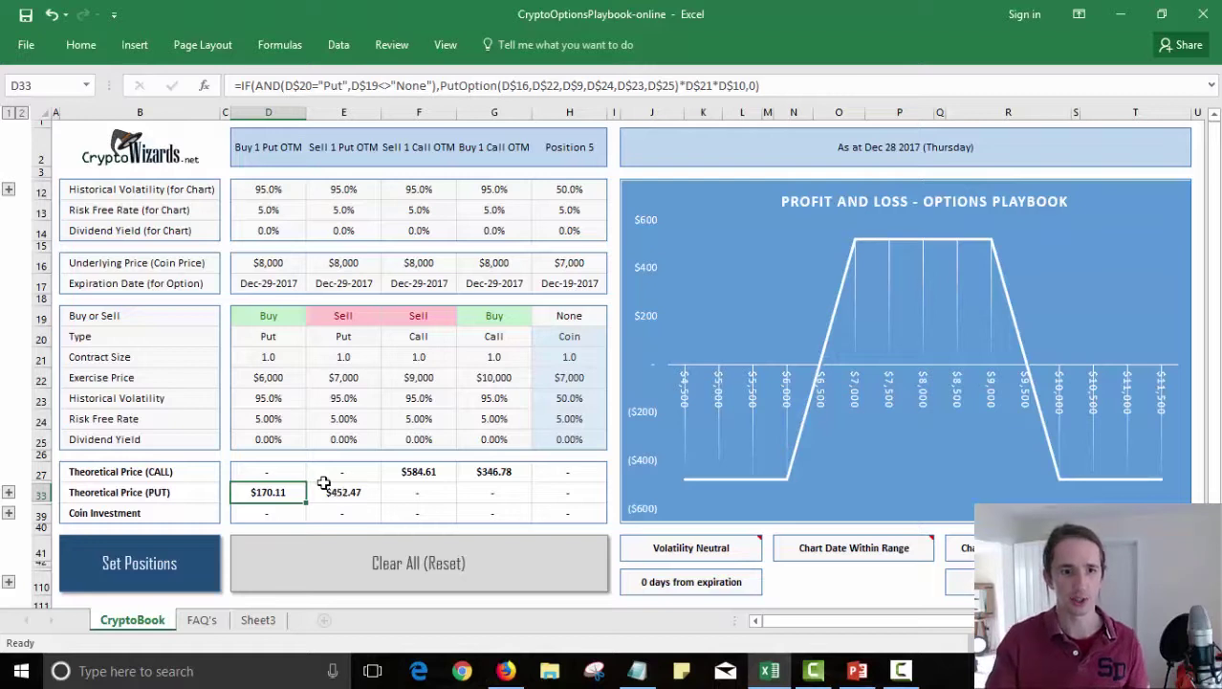
left_click(283, 400)
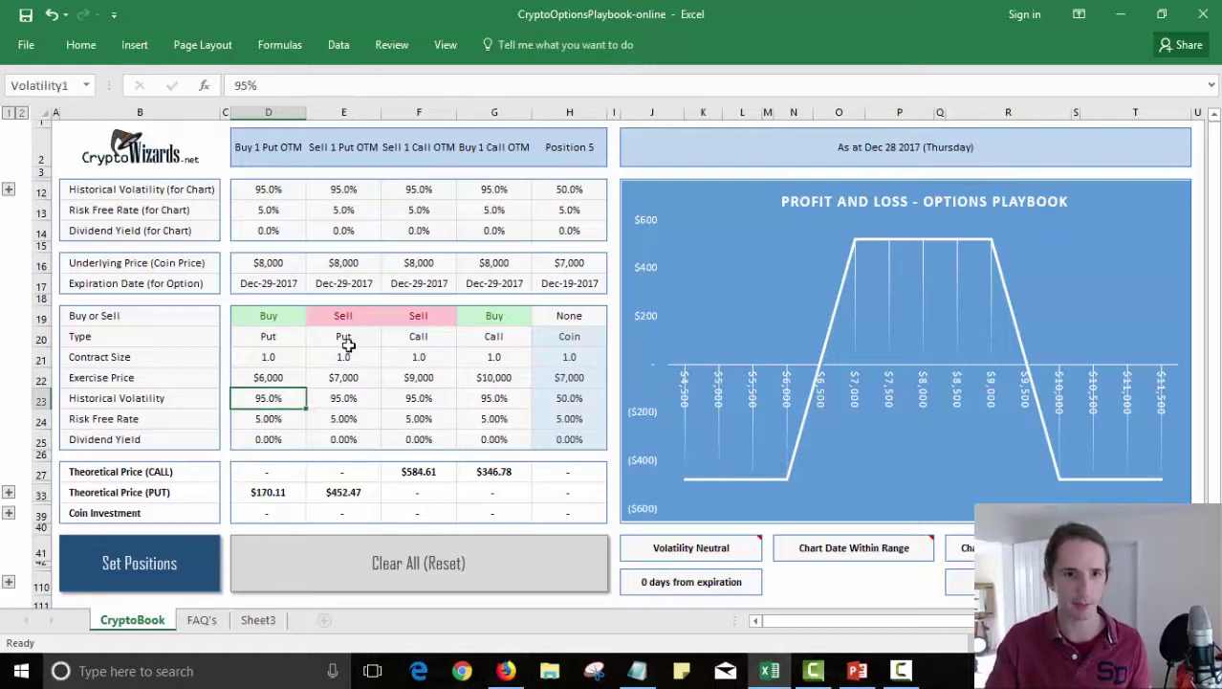
Switch the second put leg in E19 to Buy, then reopen its choices to revert.
left_click(364, 315)
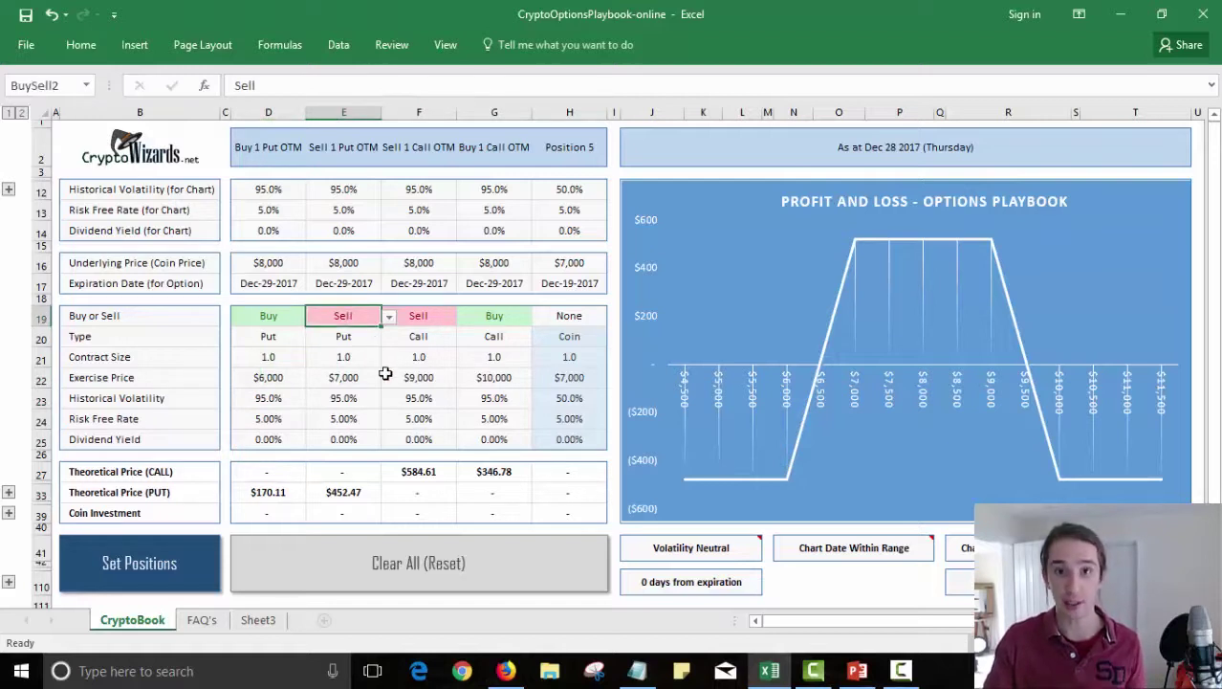
left_click(374, 379)
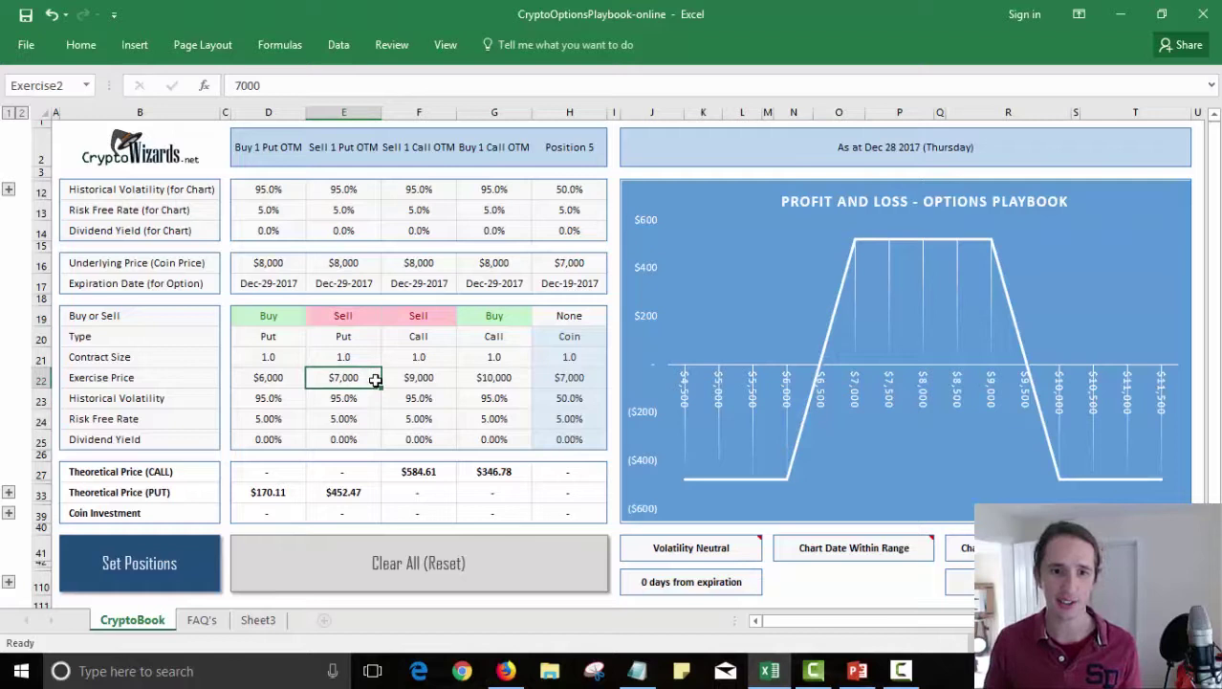
left_click(343, 313)
left_click(388, 316)
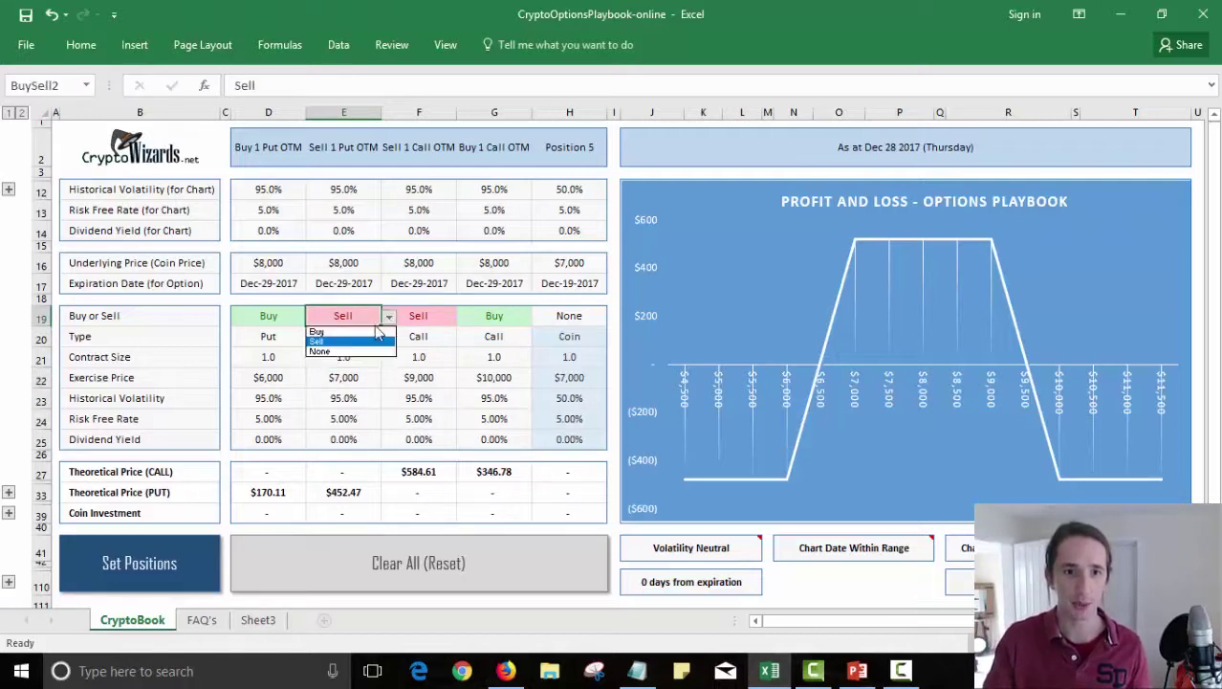
left_click(376, 332)
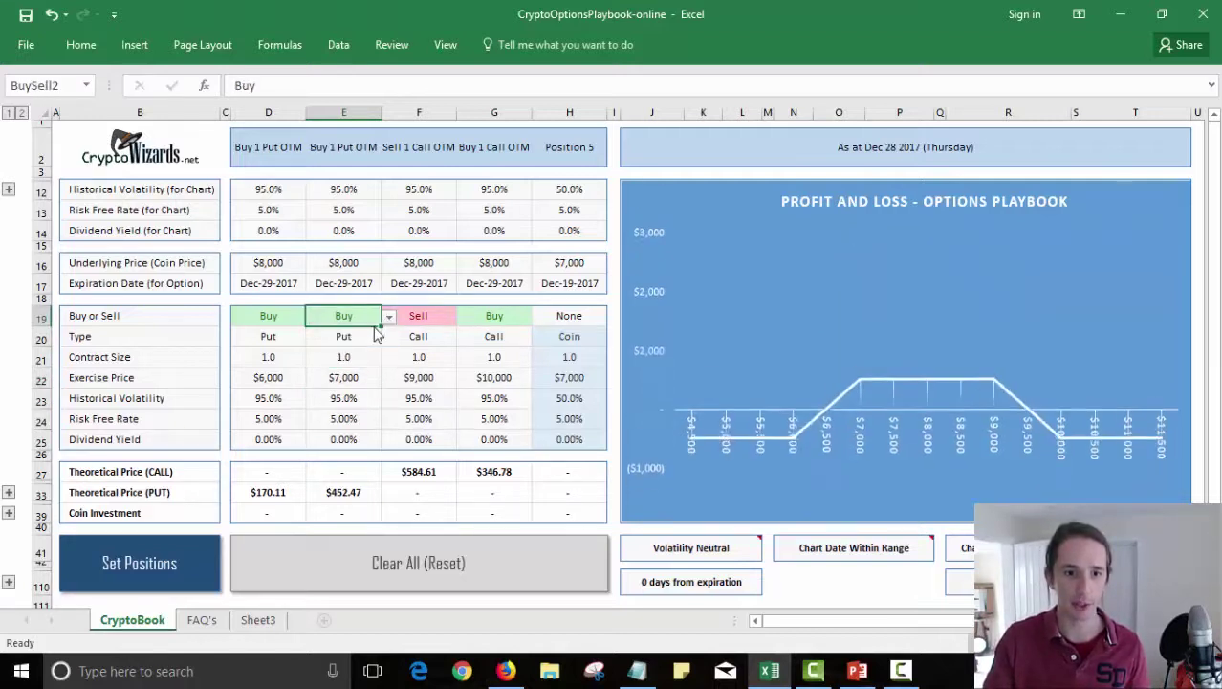
left_click(349, 491)
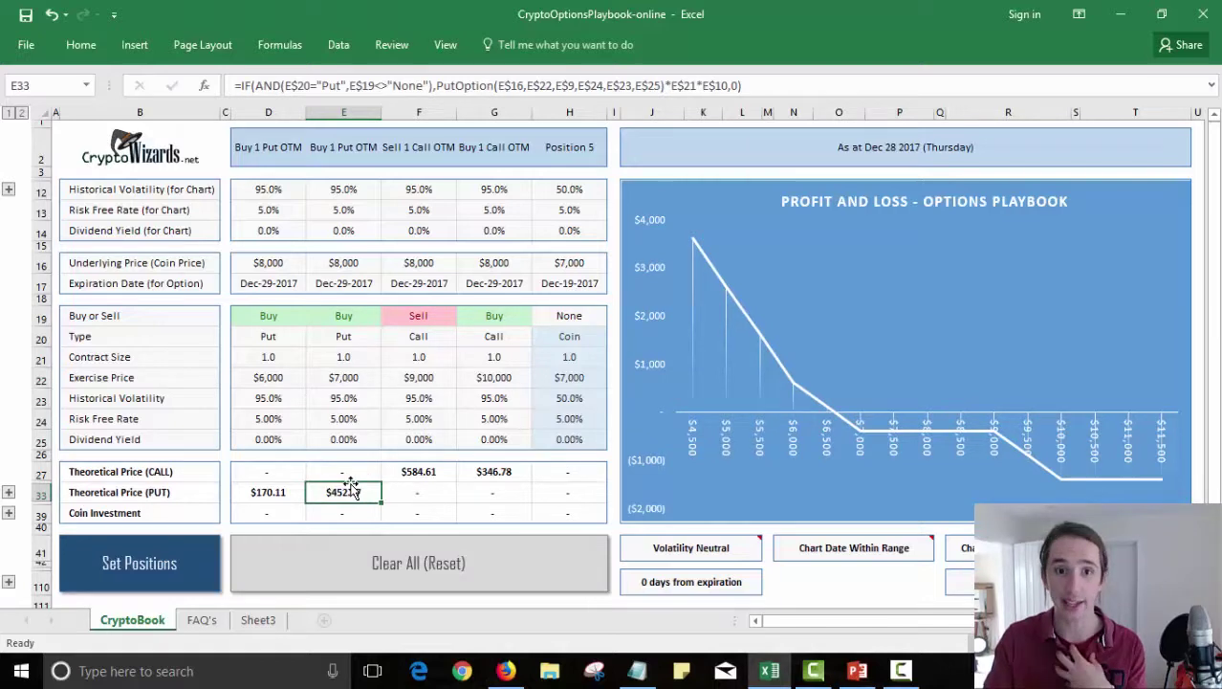
left_click(367, 312)
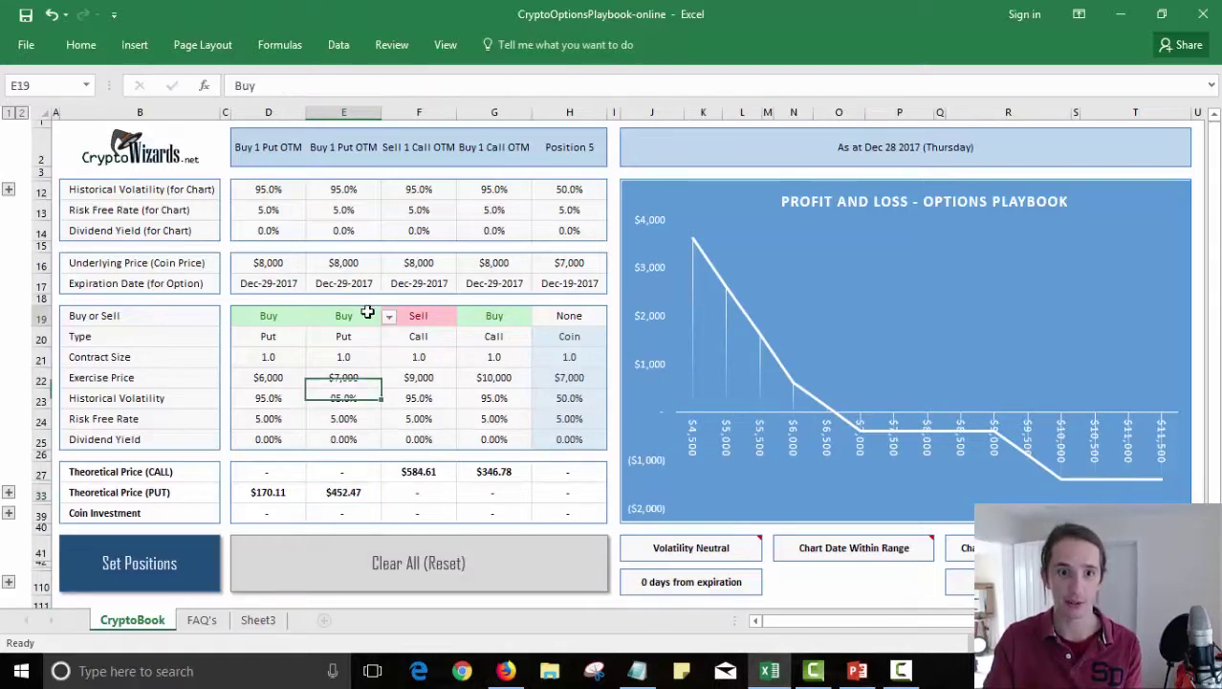
left_click(389, 316)
Choose Sell for the second put leg in E19.
left_click(373, 344)
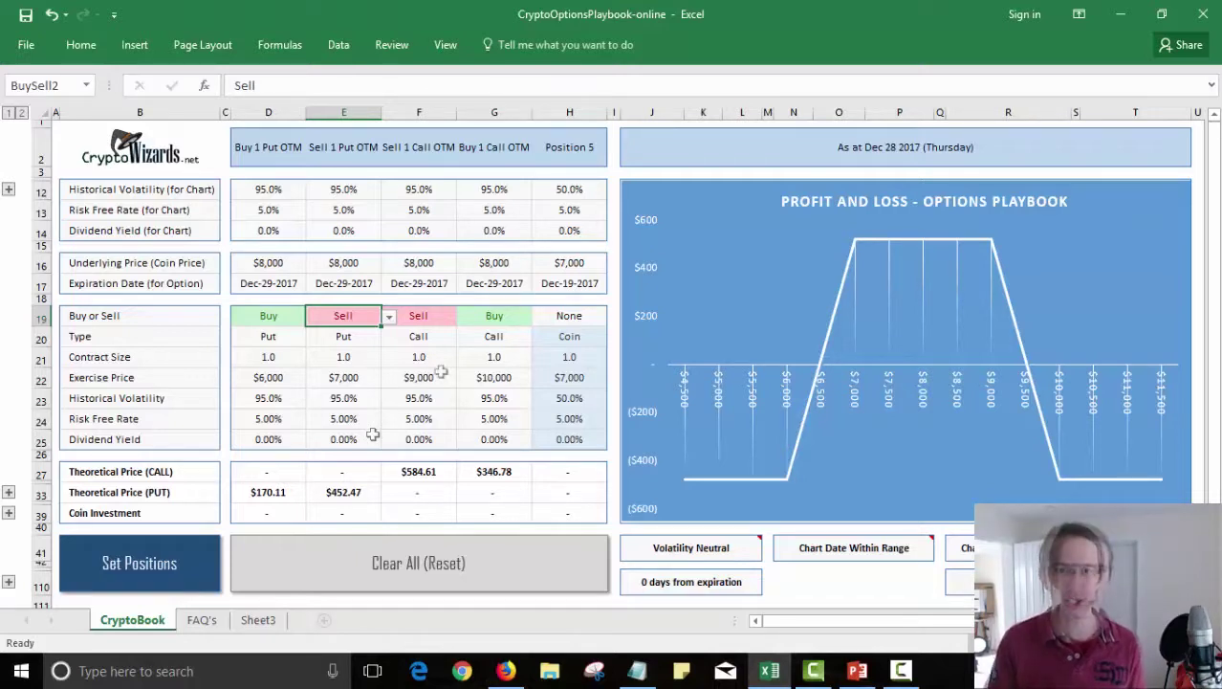
Enter strikes 6,500, 7,500, 8,500 and 9,500 in D22:G22, then select them to check the total.
left_click(282, 375)
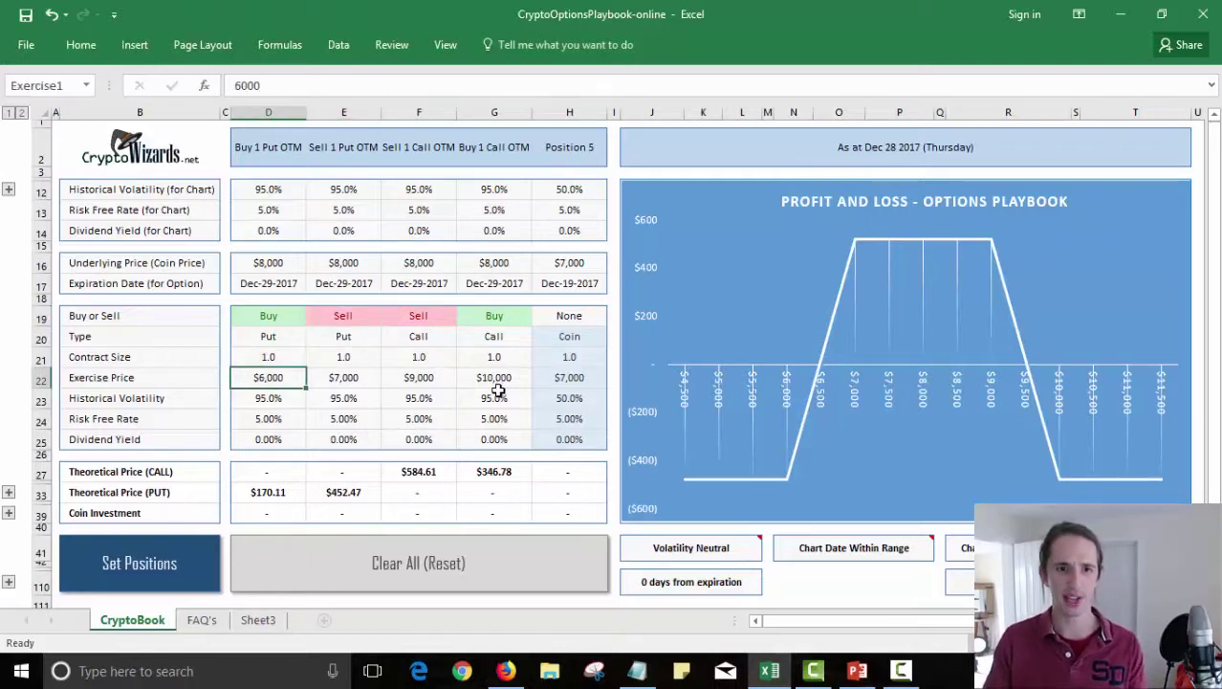
type("7000")
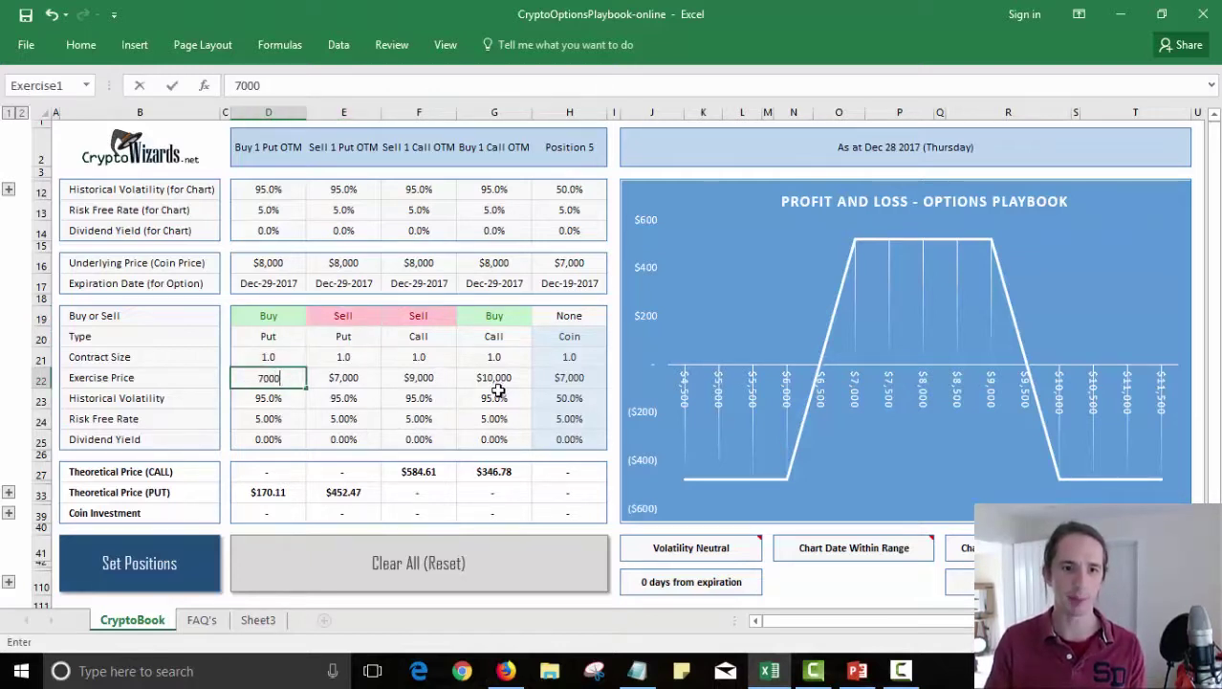
key("Tab")
type("7,5")
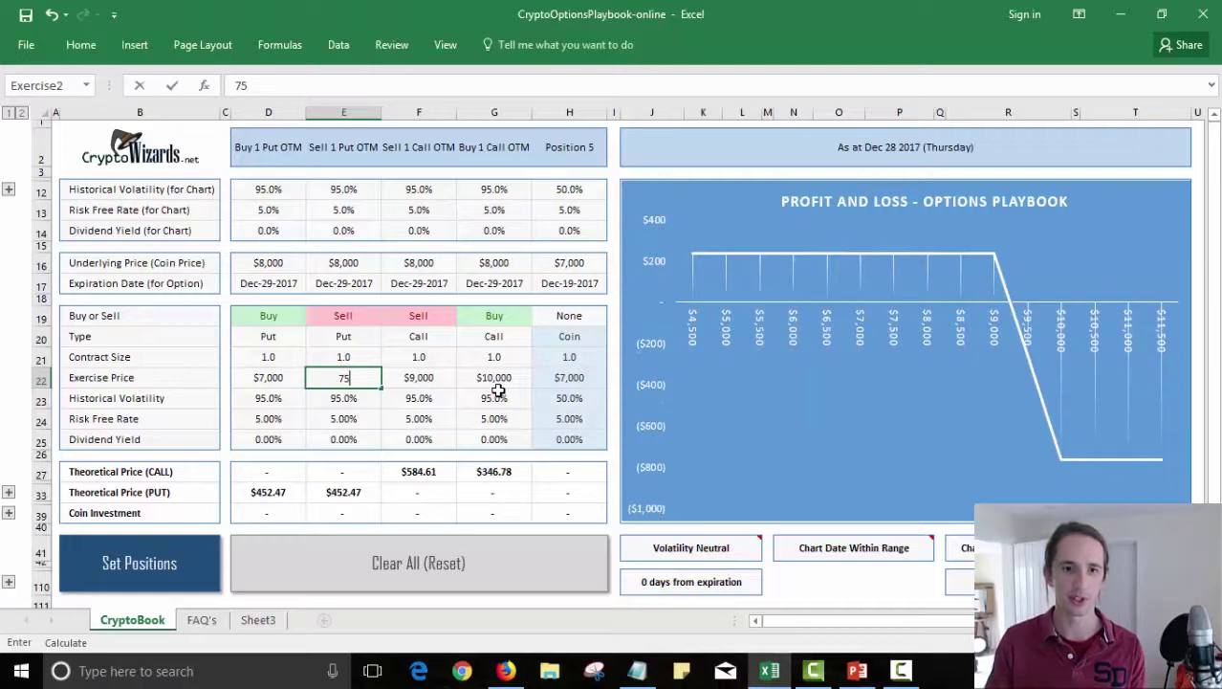
type("00")
key("Tab")
key("shift+Tab")
key("shift+Tab")
type("6,5")
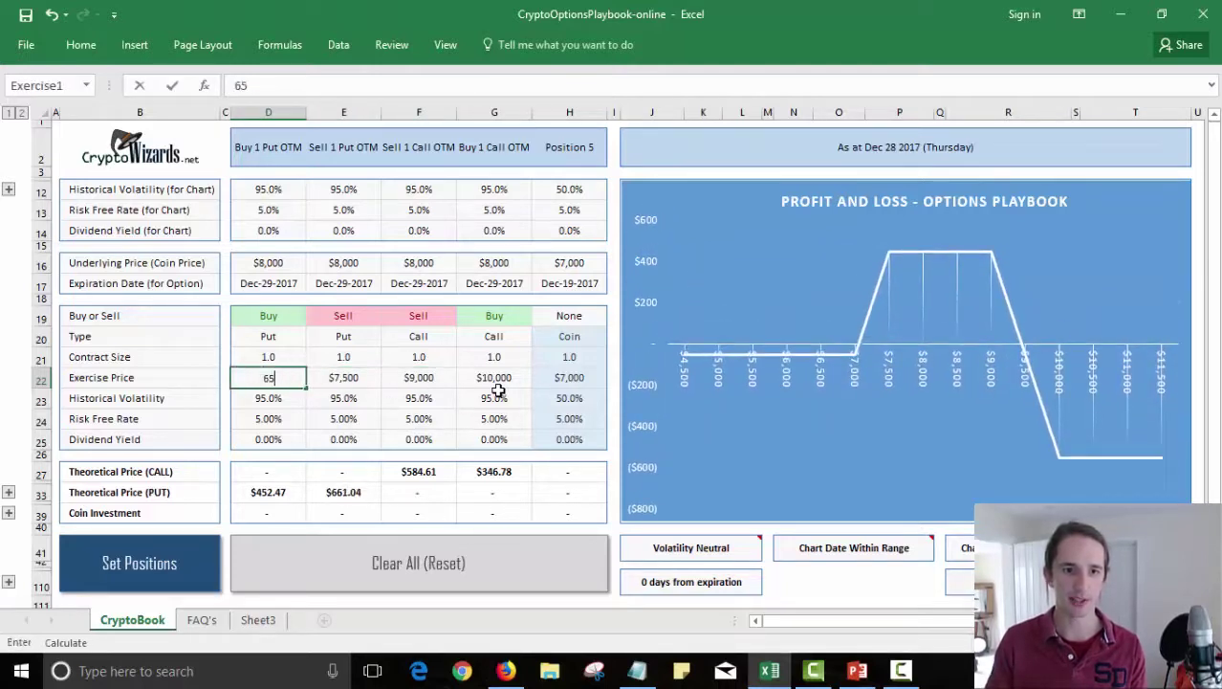
type("00")
key("Tab")
key("Tab")
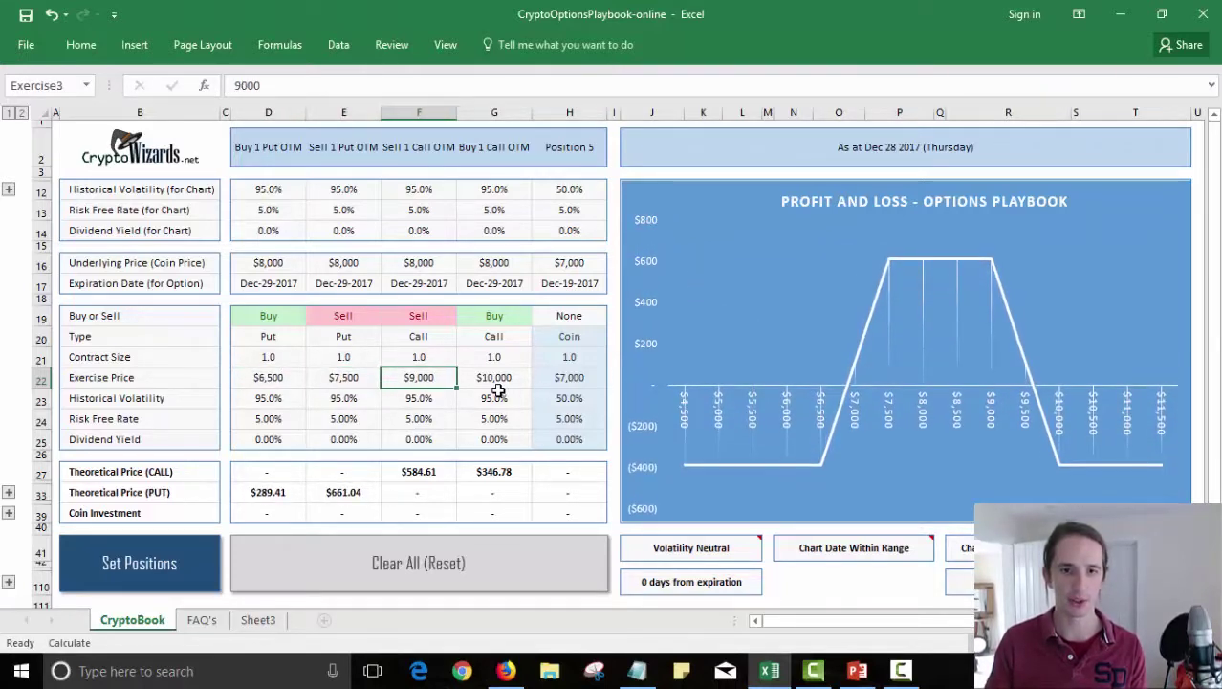
type("8500")
key("Tab")
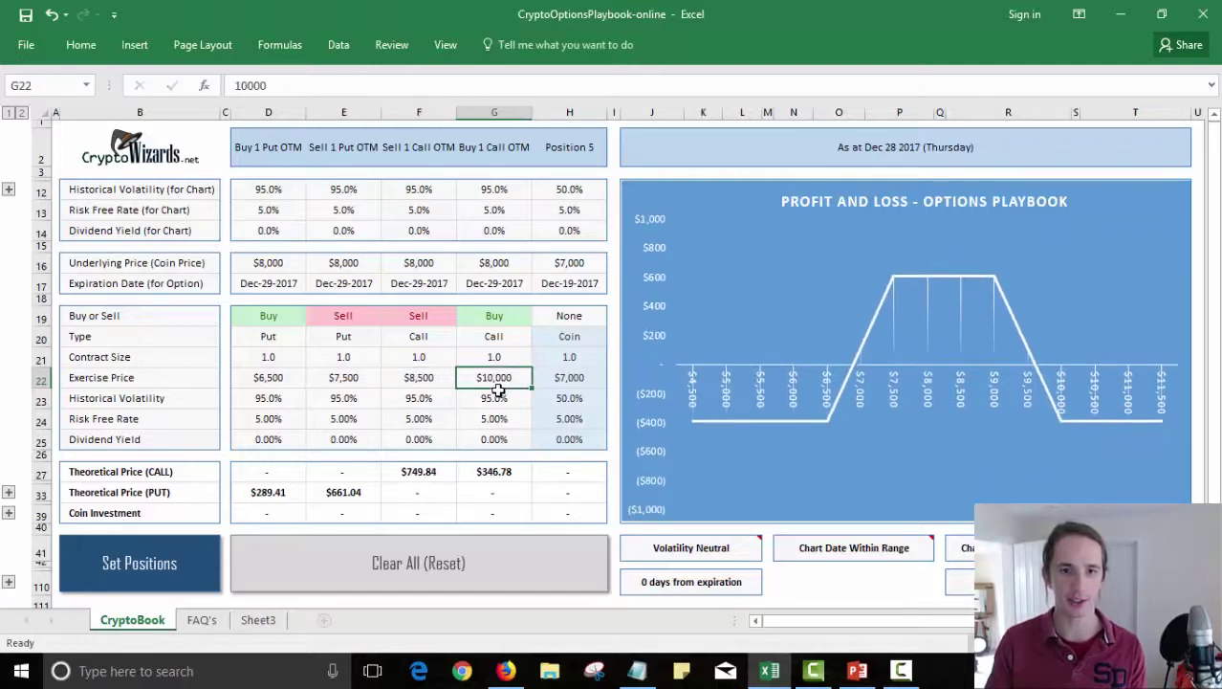
type("9500")
key("Tab")
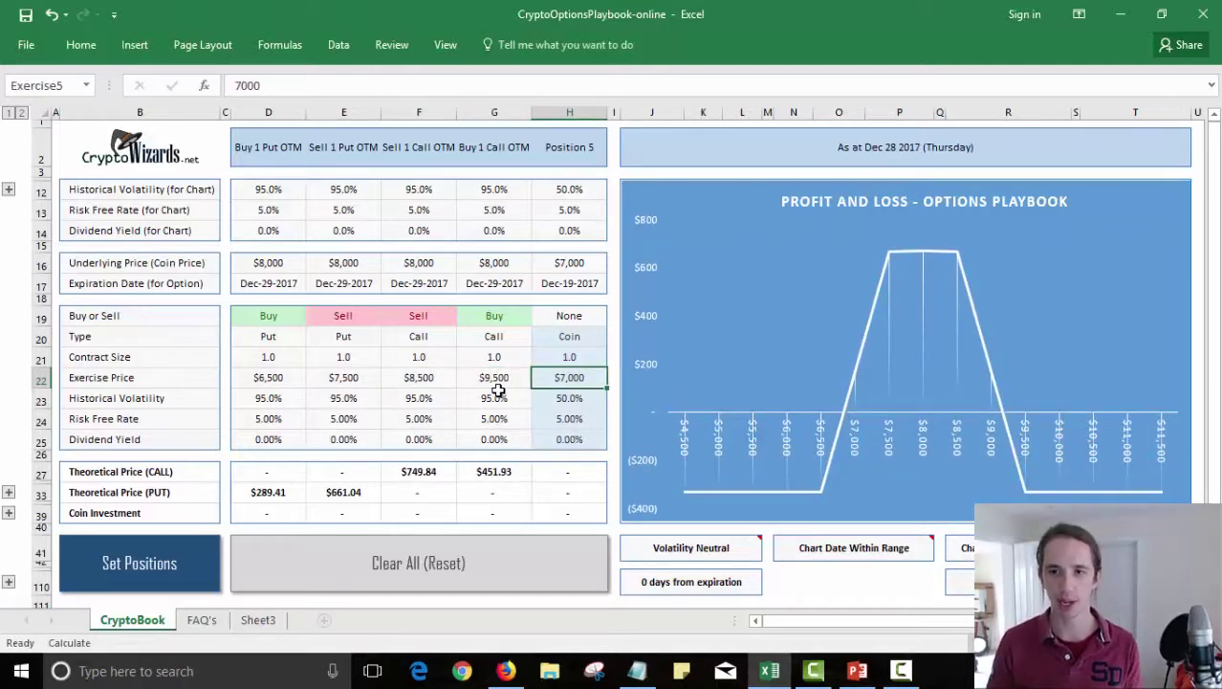
left_click_drag(494, 380, 270, 380)
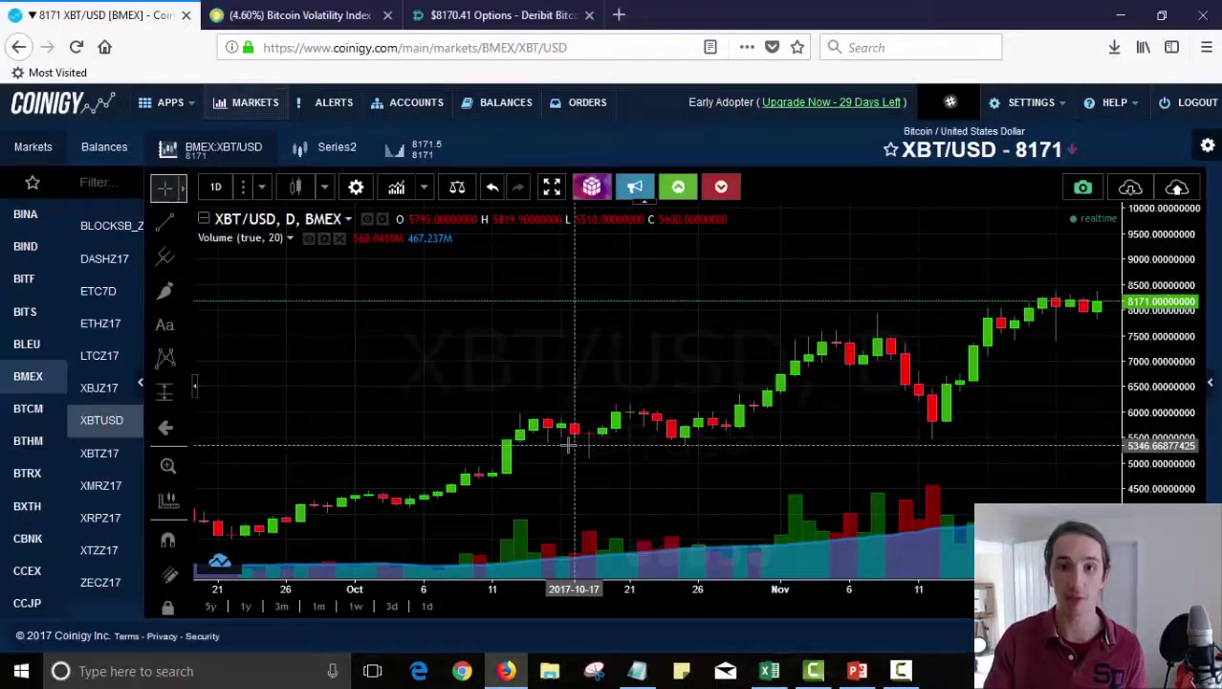
Bring back the Coinigy BitMEX XBT/USD daily candlestick chart, last price 8171.
left_click(506, 670)
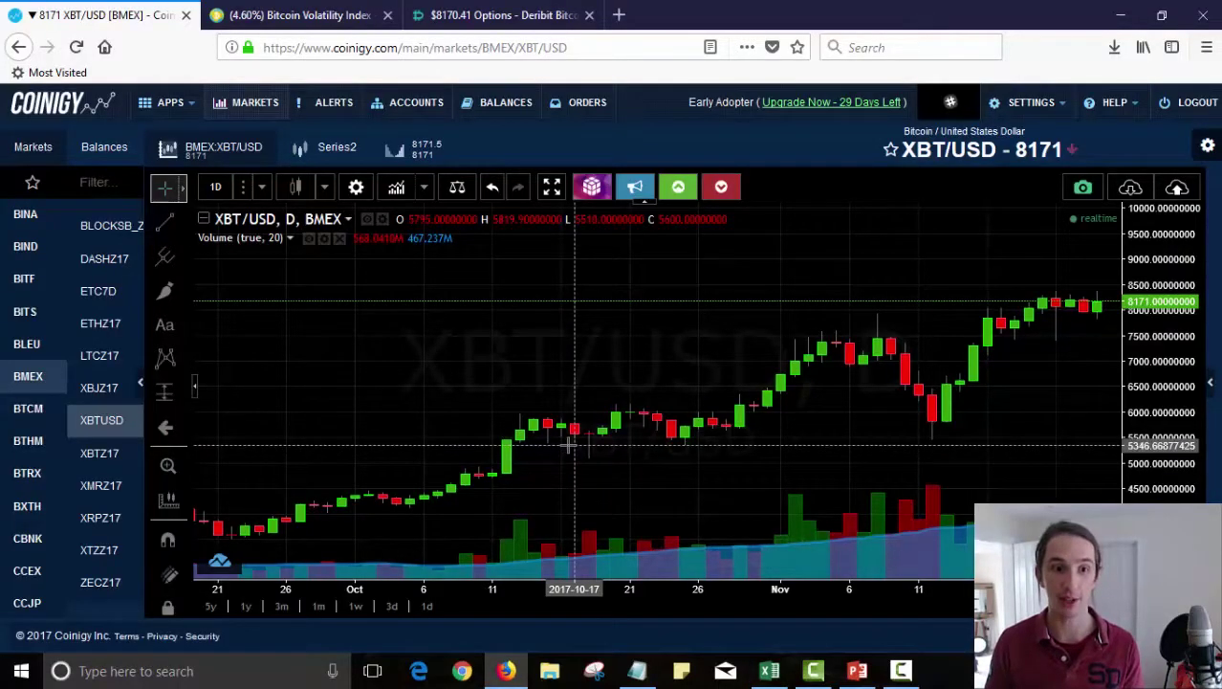